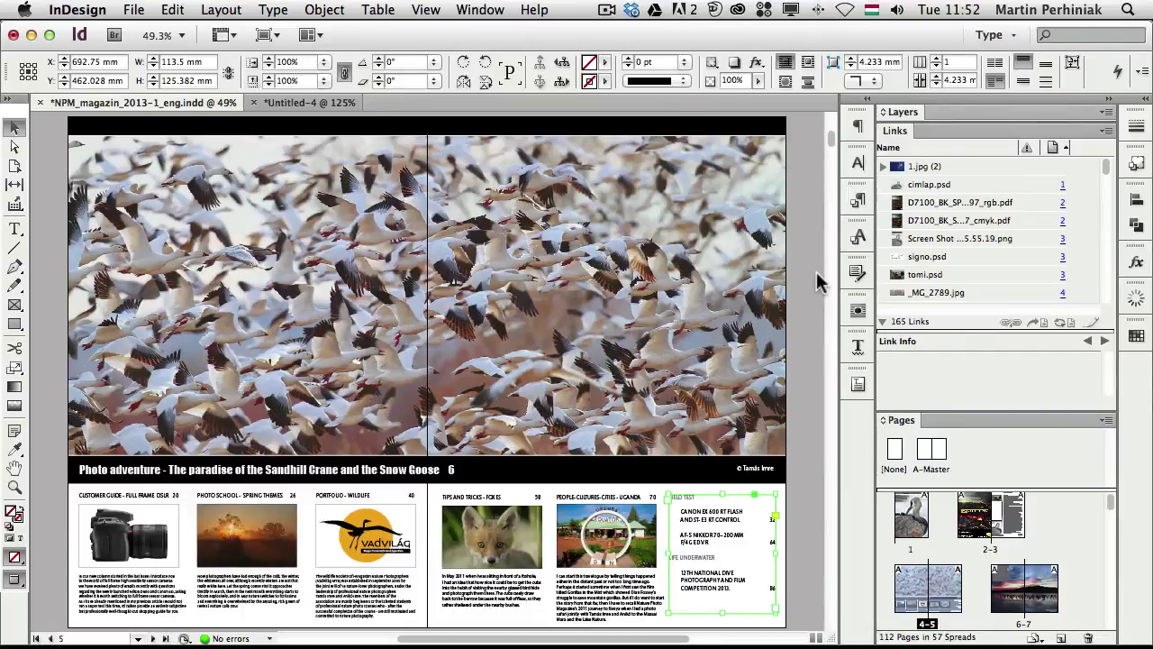
left_click(179, 8)
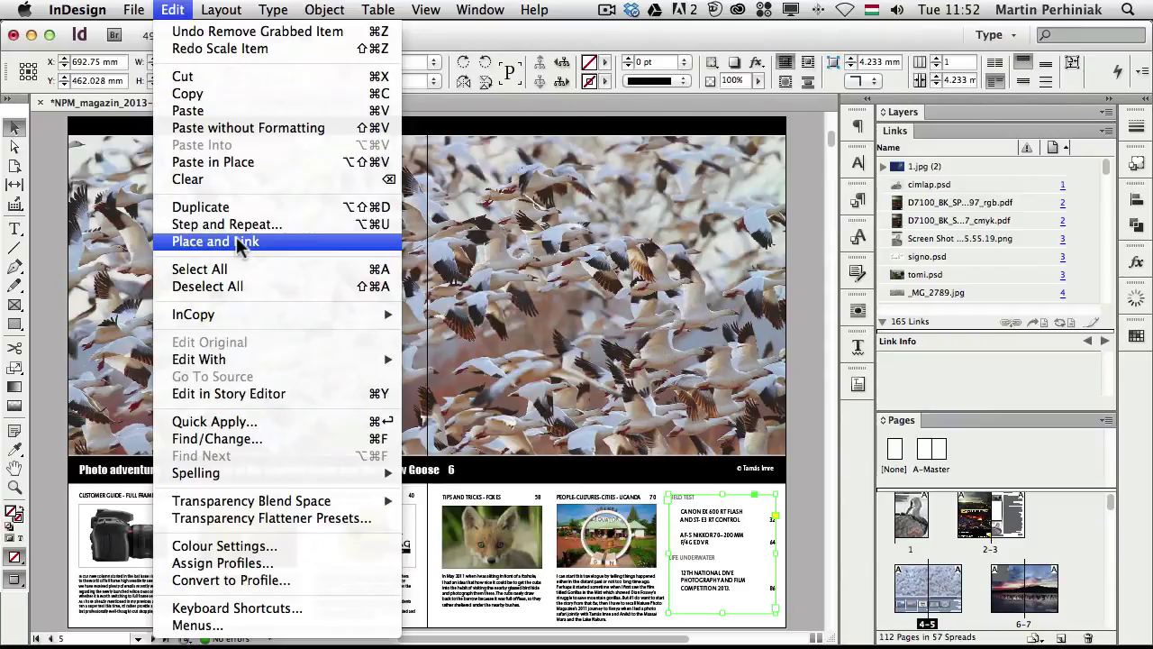
left_click(11, 206)
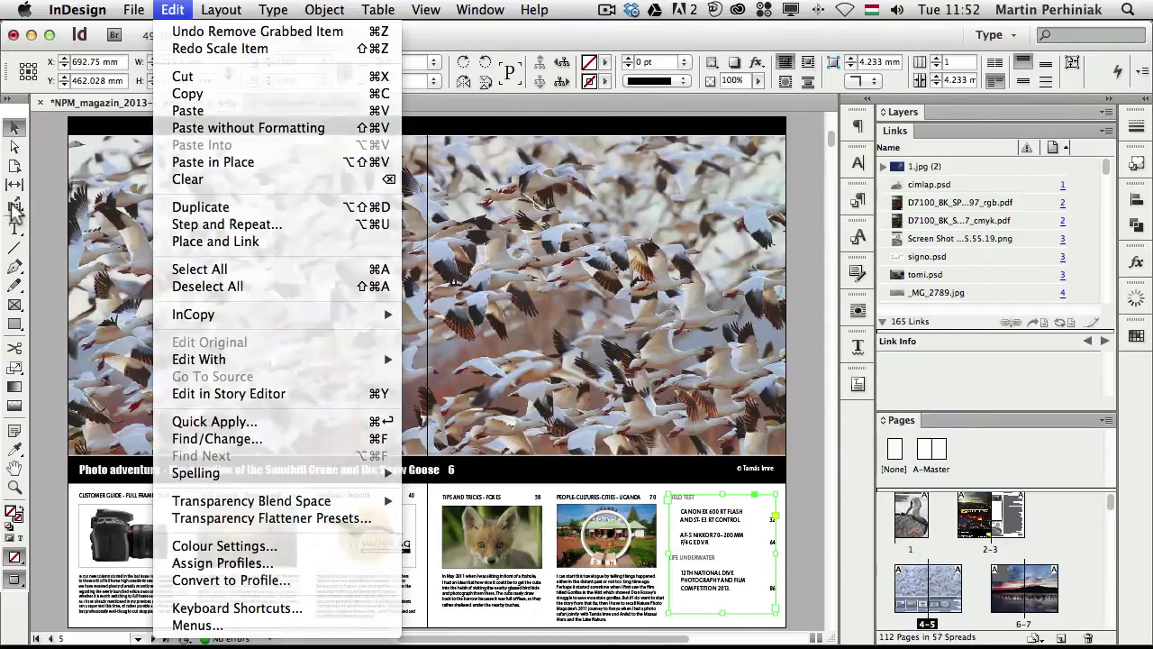
left_click(13, 207)
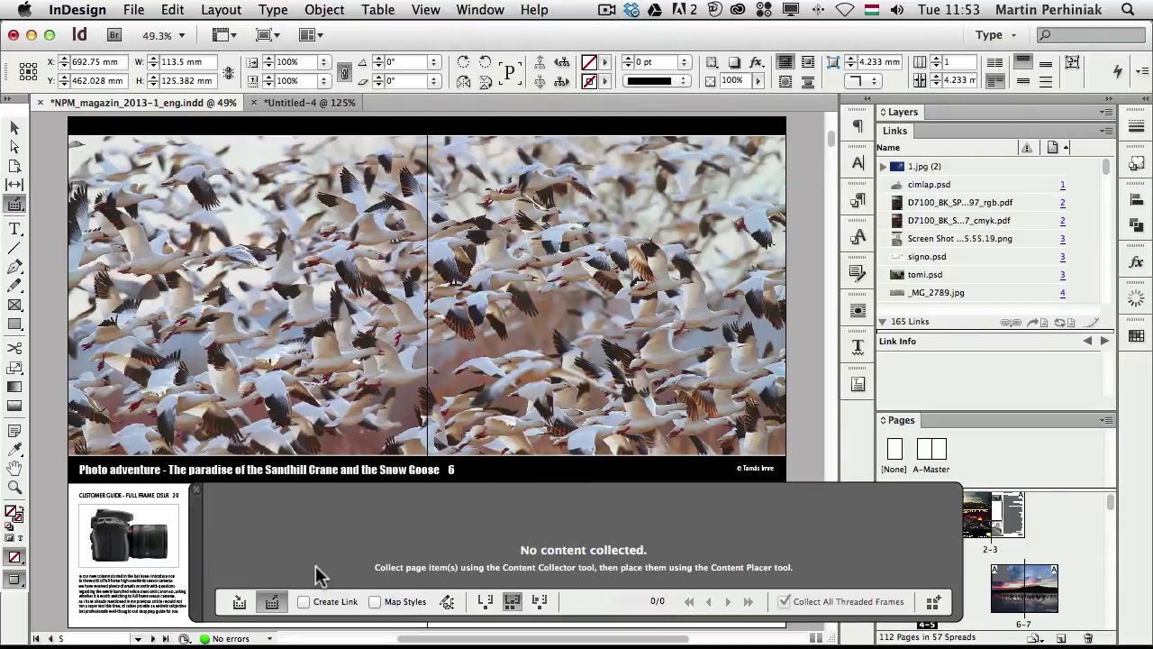
key("v")
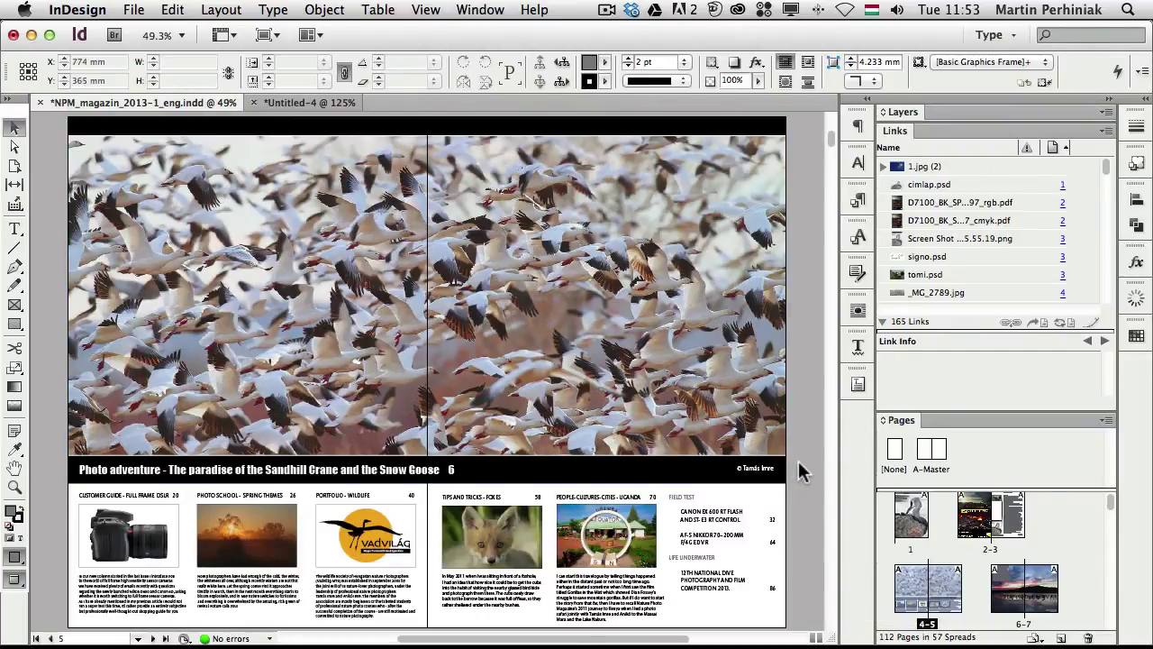
Place and Link the magazine's Field Test contents frame into Untitled-4, and move the copy to about X 85.25 mm, Y 92.69 mm.
left_click(718, 534)
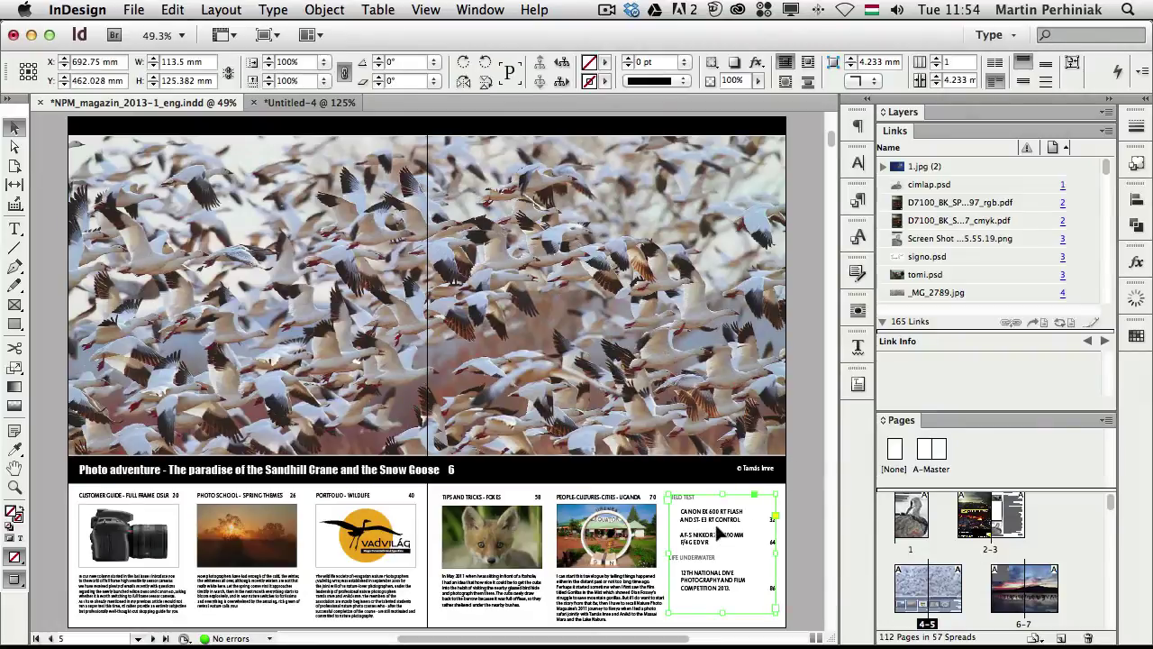
left_click(174, 10)
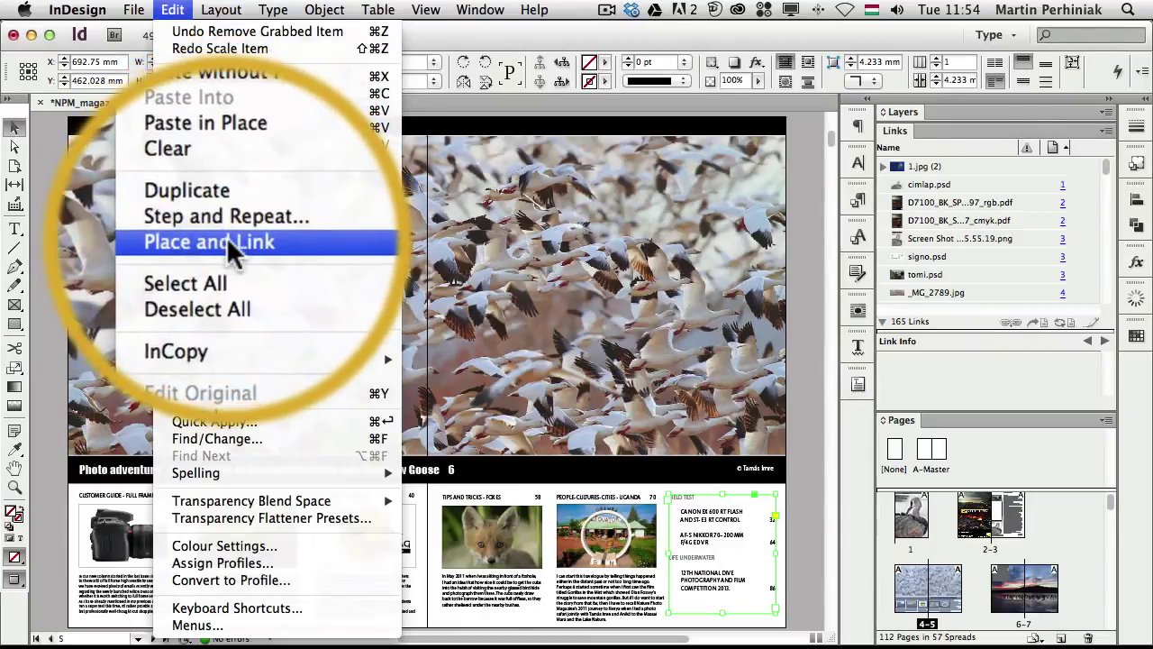
left_click(229, 248)
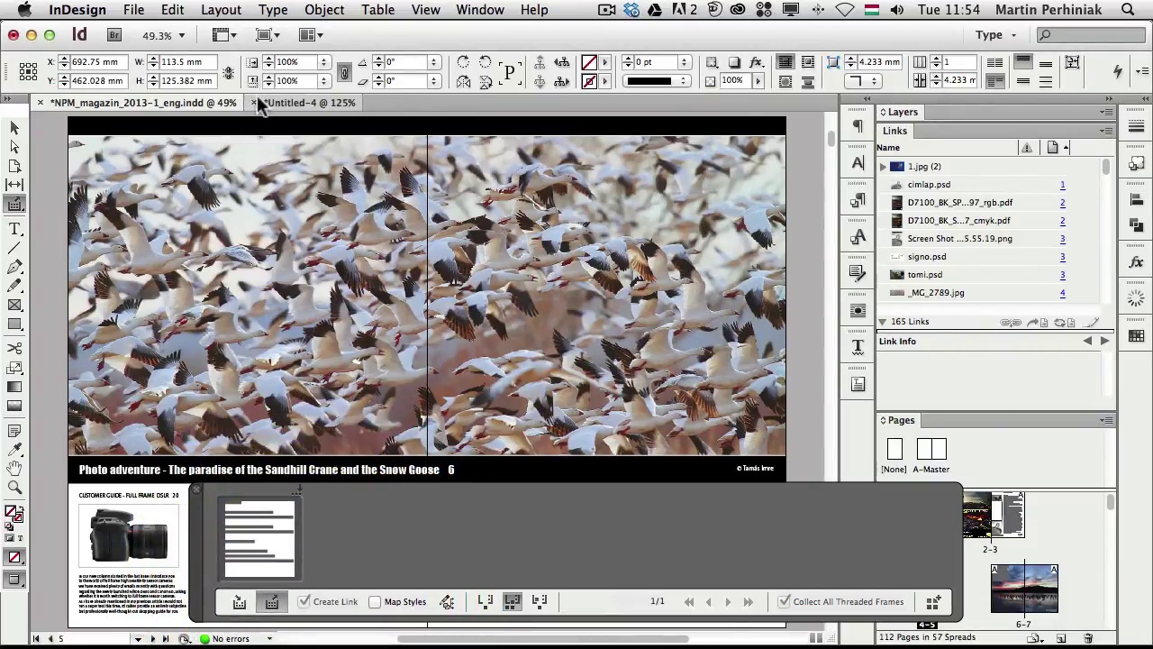
left_click(298, 102)
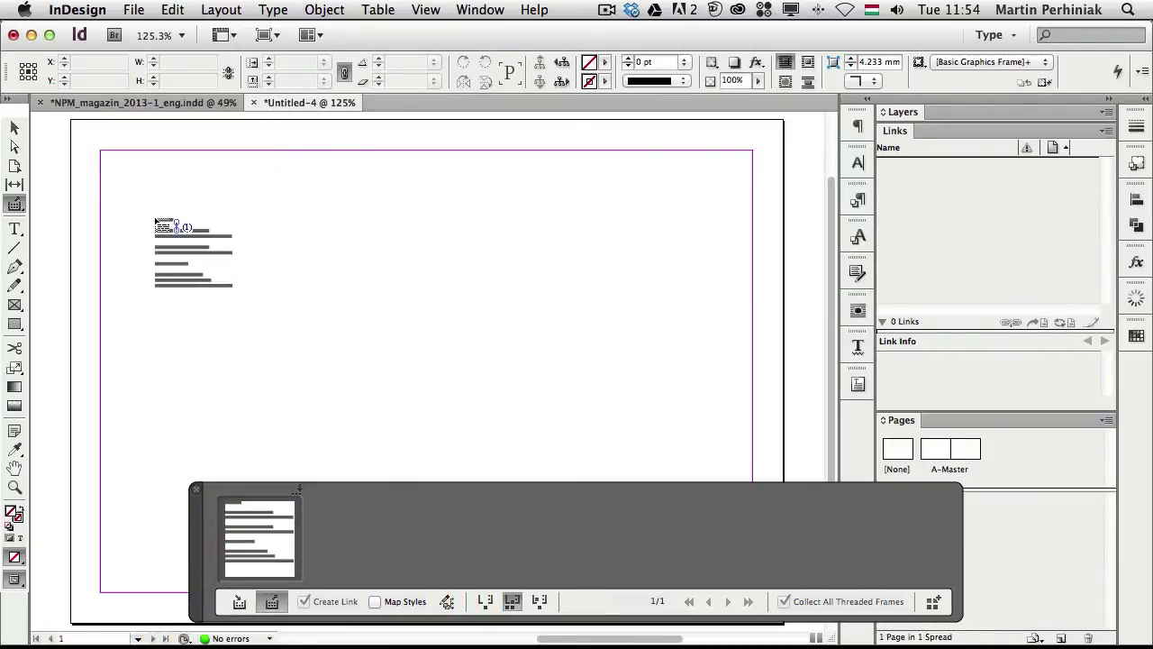
left_click(164, 189)
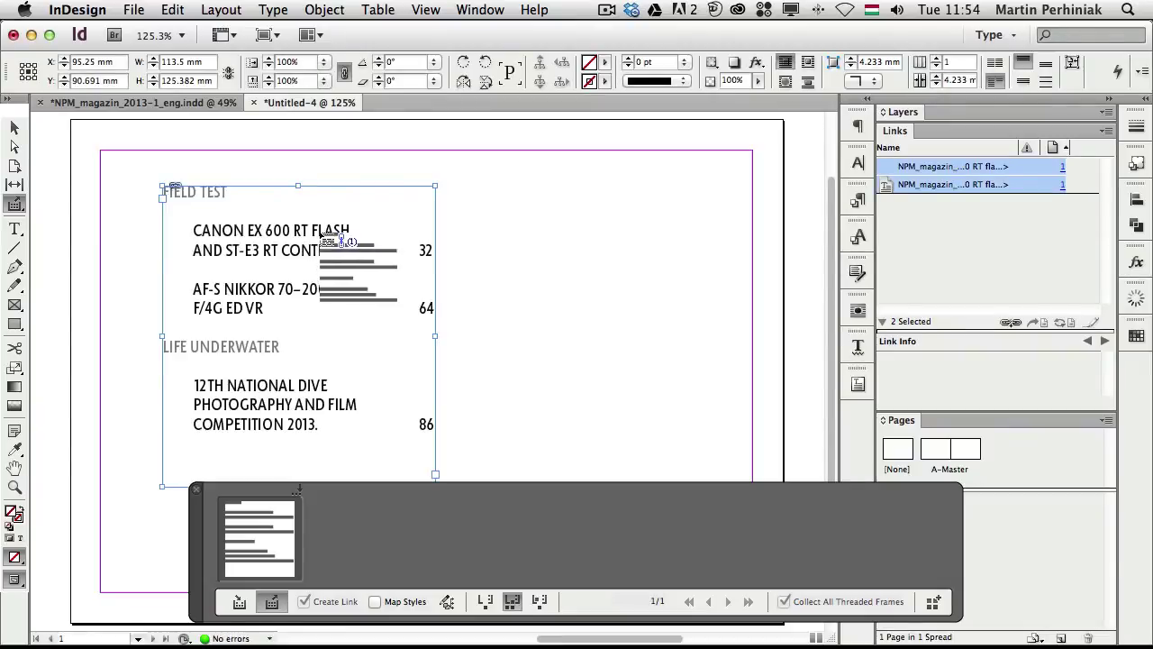
left_click(15, 127)
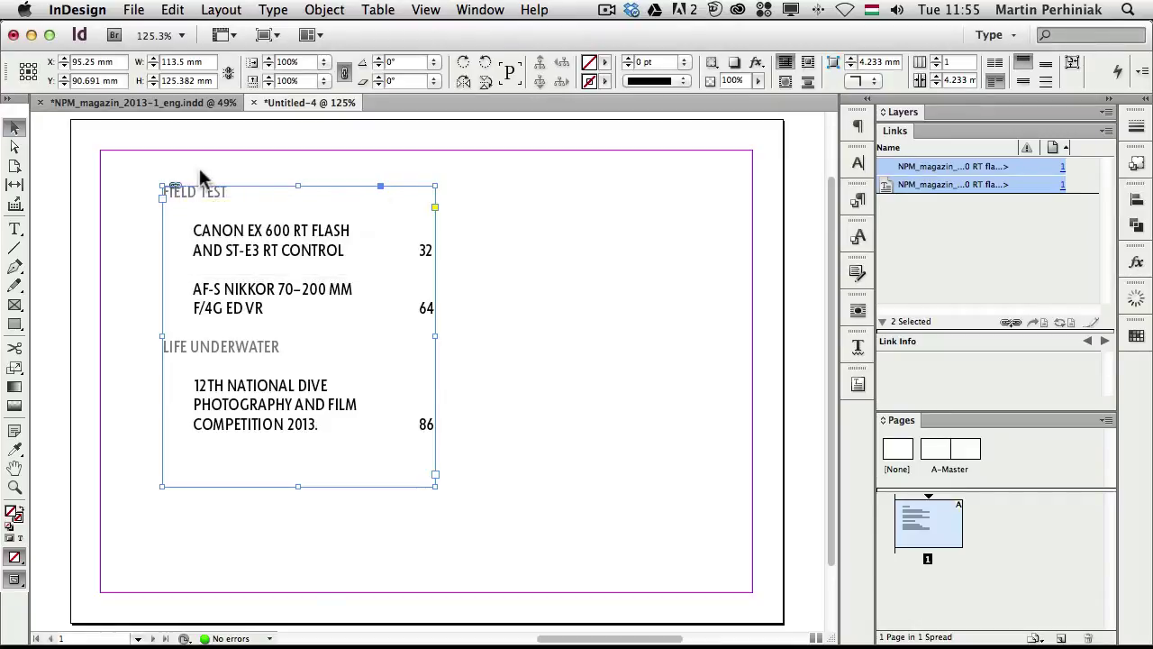
mouse_move(191, 191)
left_mouse_down()
mouse_move(490, 194)
mouse_move(127, 206)
mouse_move(178, 209)
left_mouse_up()
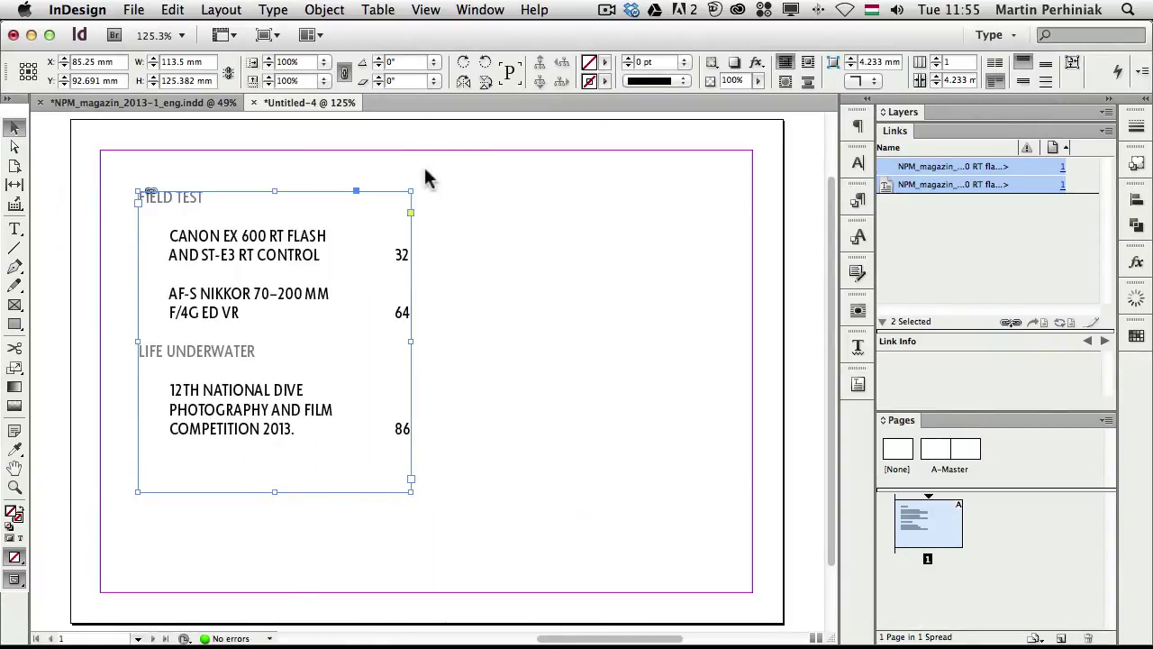
In the magazine's original Field Test frame, change the "LIFE UNDERWATER" heading to "LIFE ABOVE WATER".
left_click(147, 103)
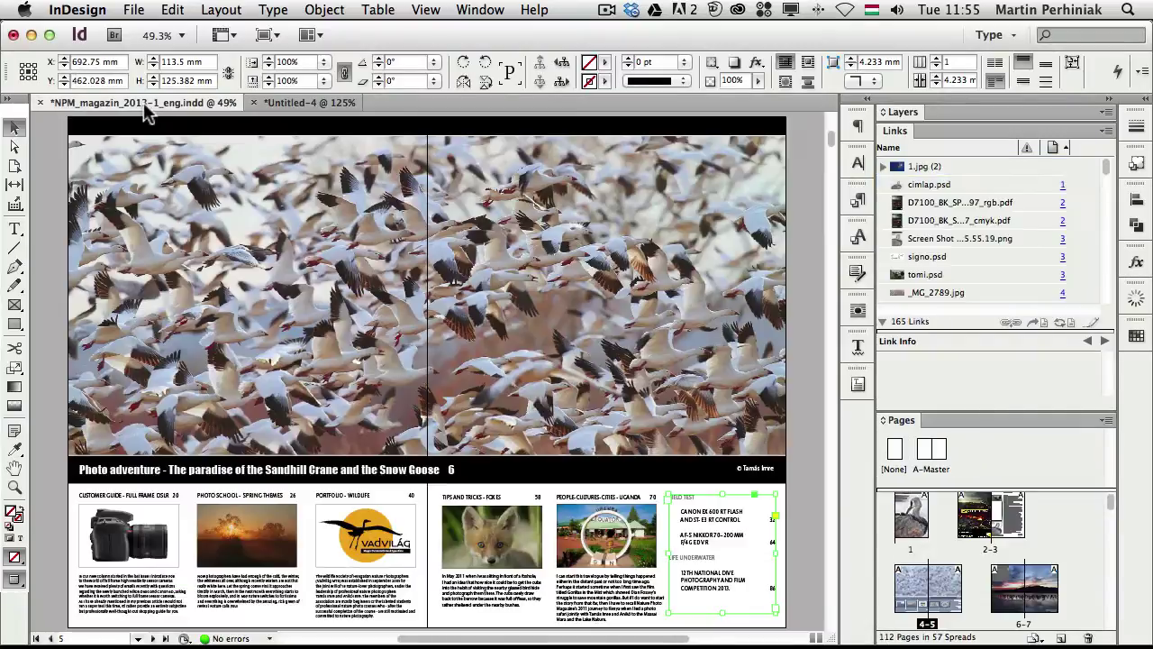
left_click_drag(642, 468, 789, 554)
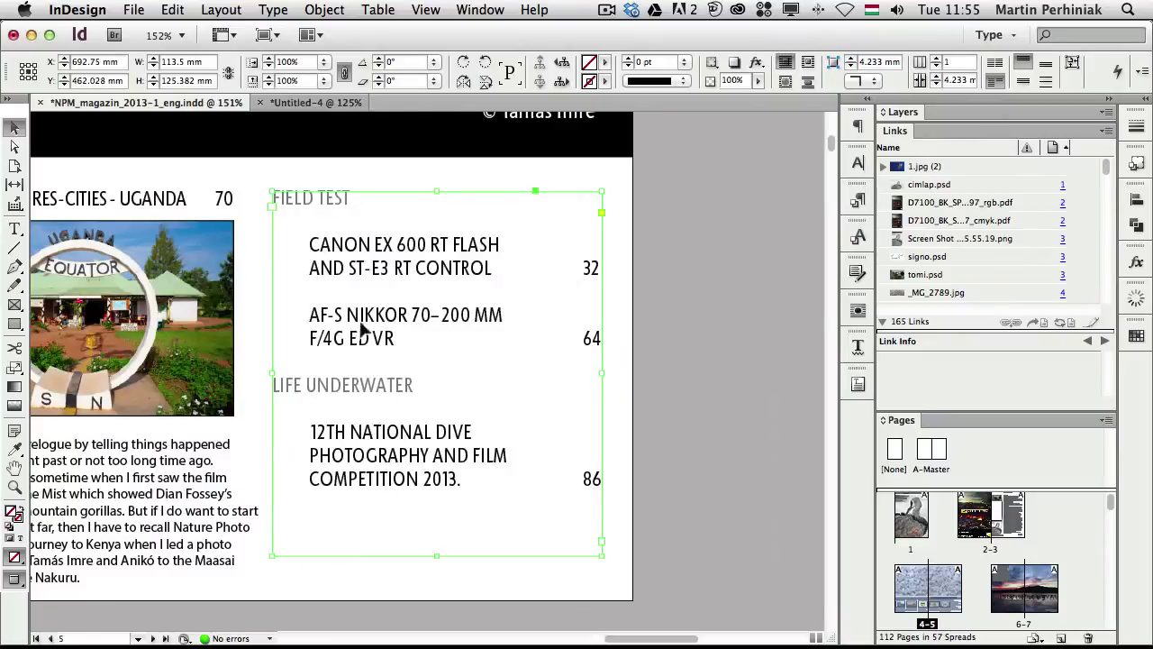
double_click(359, 386)
left_click_drag(360, 386, 307, 384)
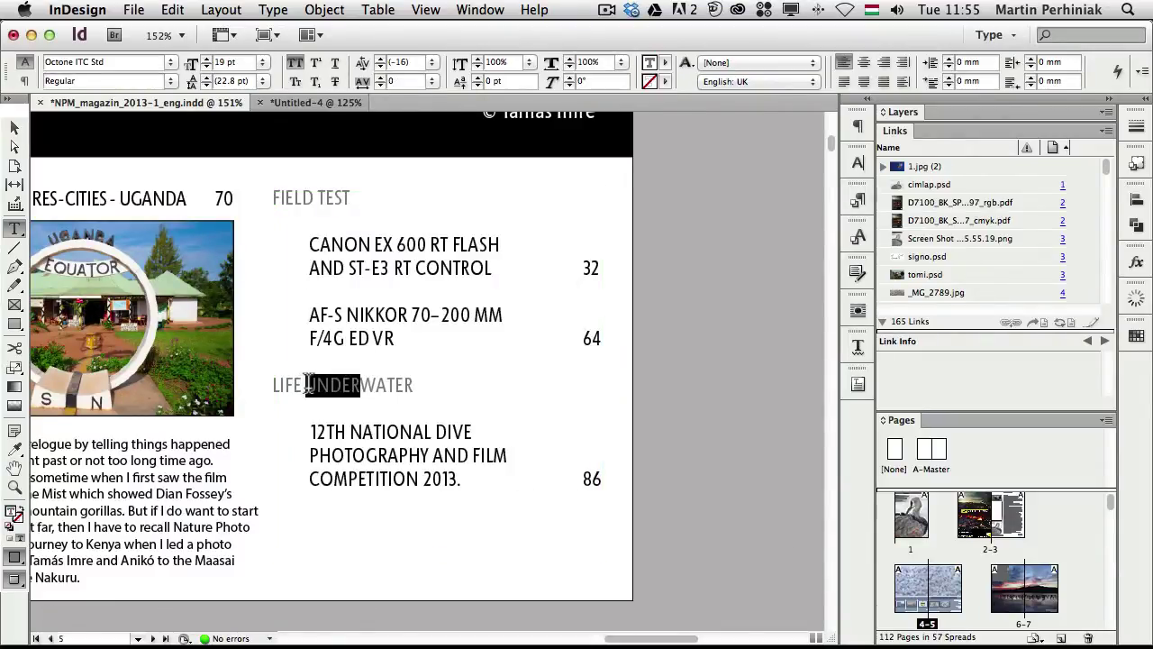
type("ABOVE")
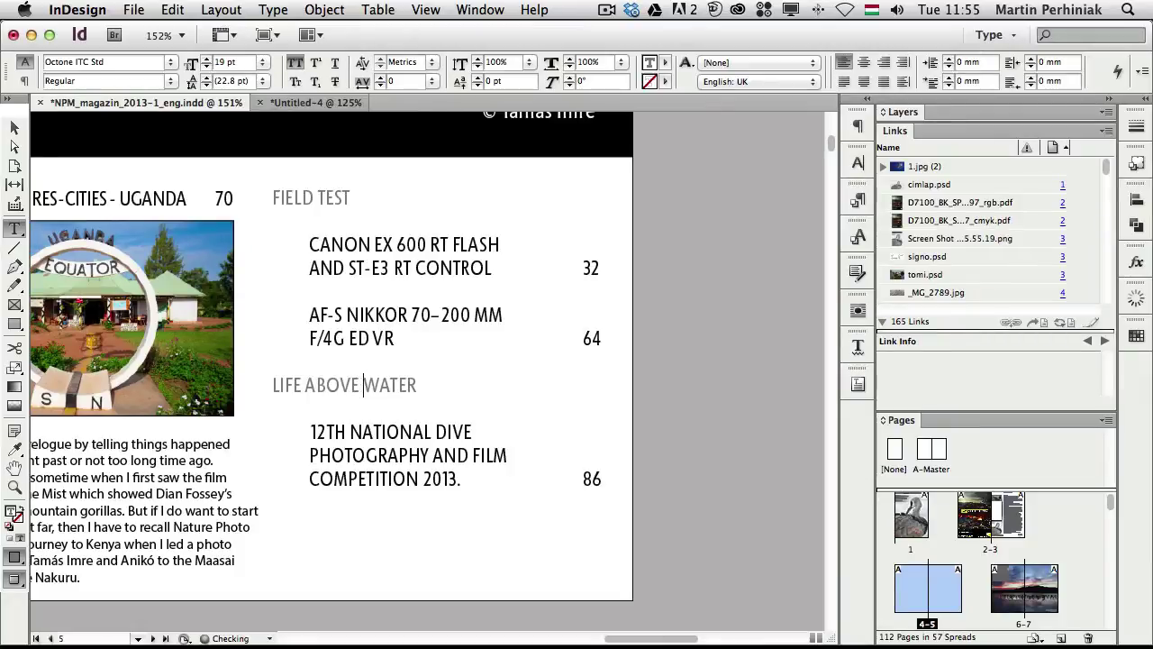
key("Escape")
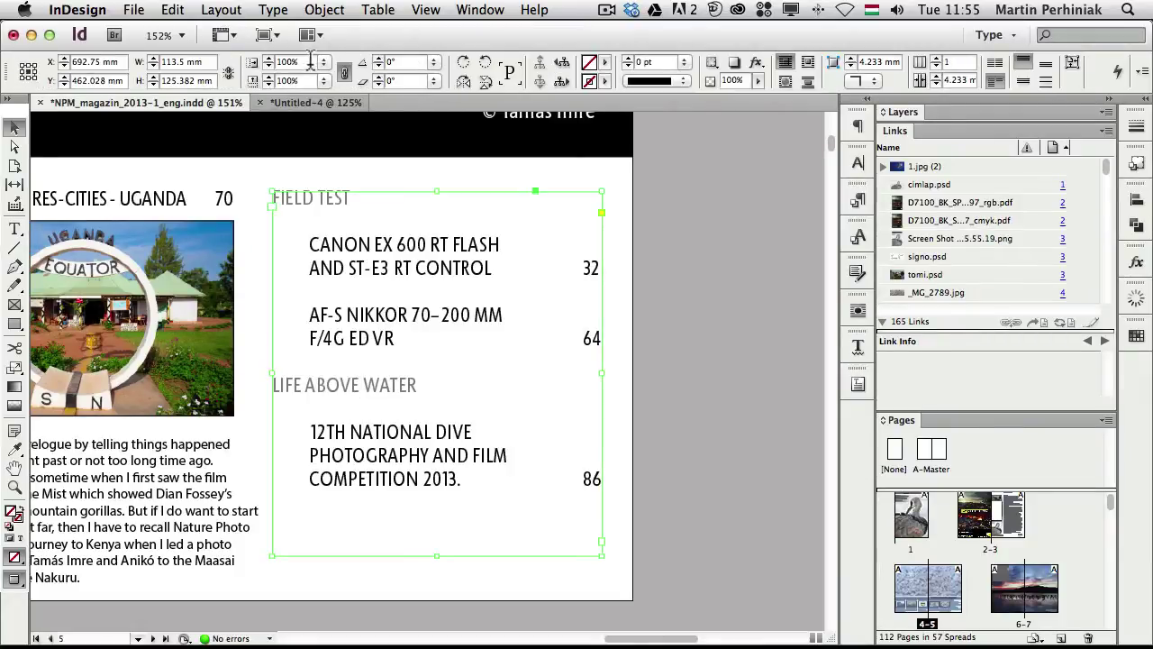
Update the modified link of the placed Field Test frame in Untitled-4.
left_click(316, 105)
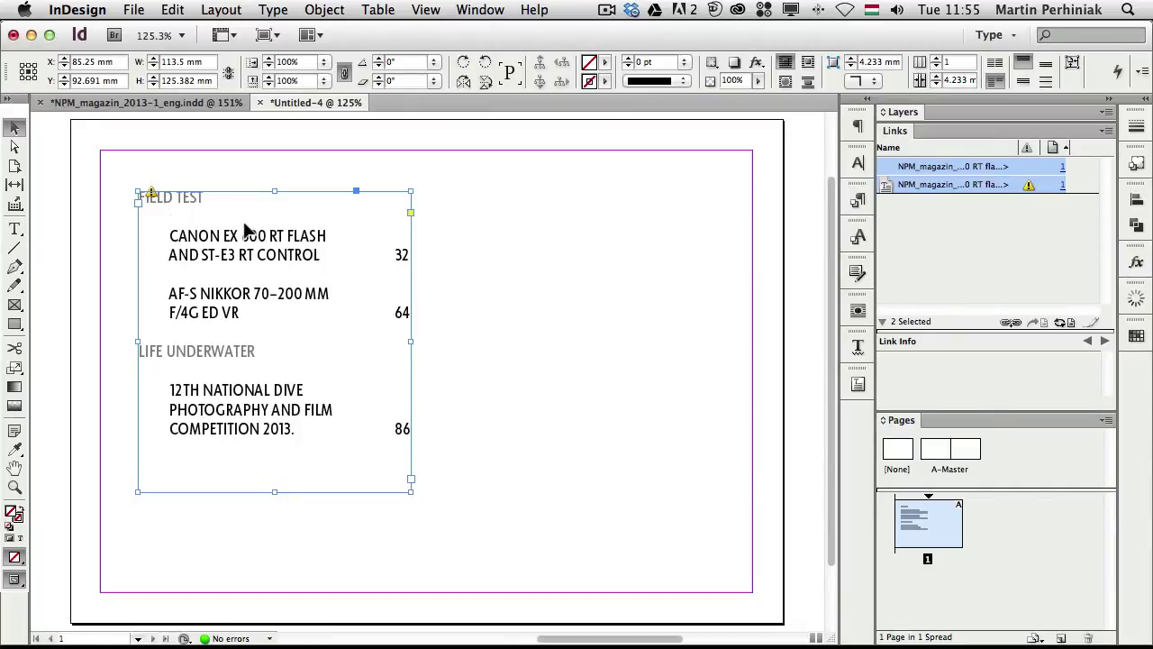
mouse_move(152, 193)
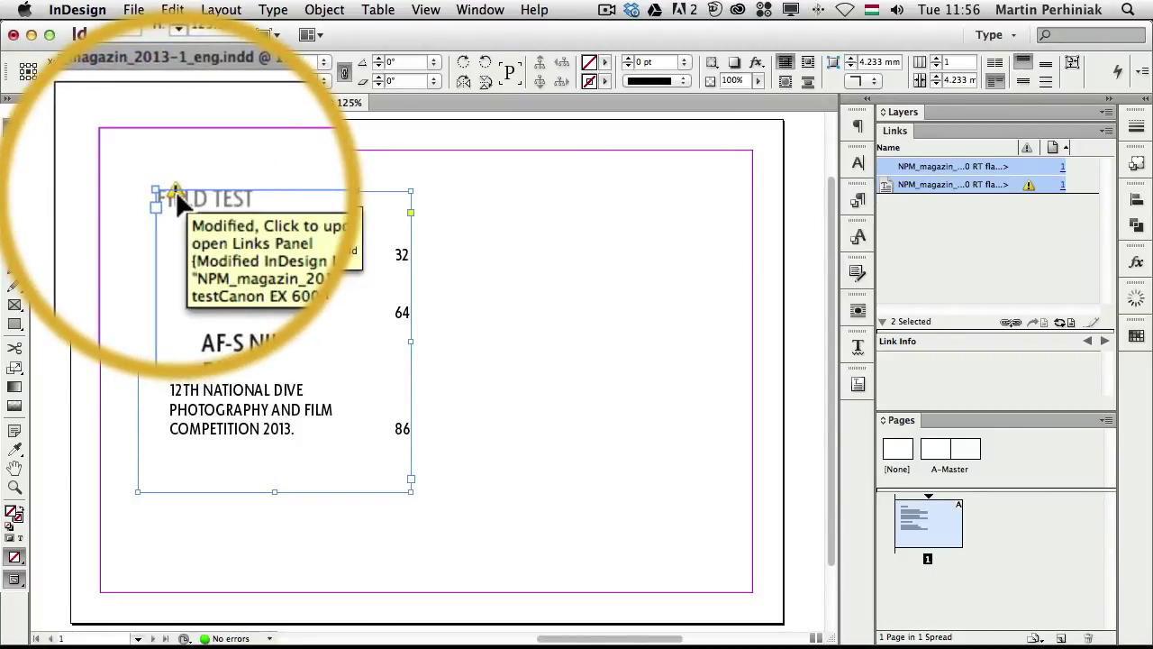
left_click(151, 195)
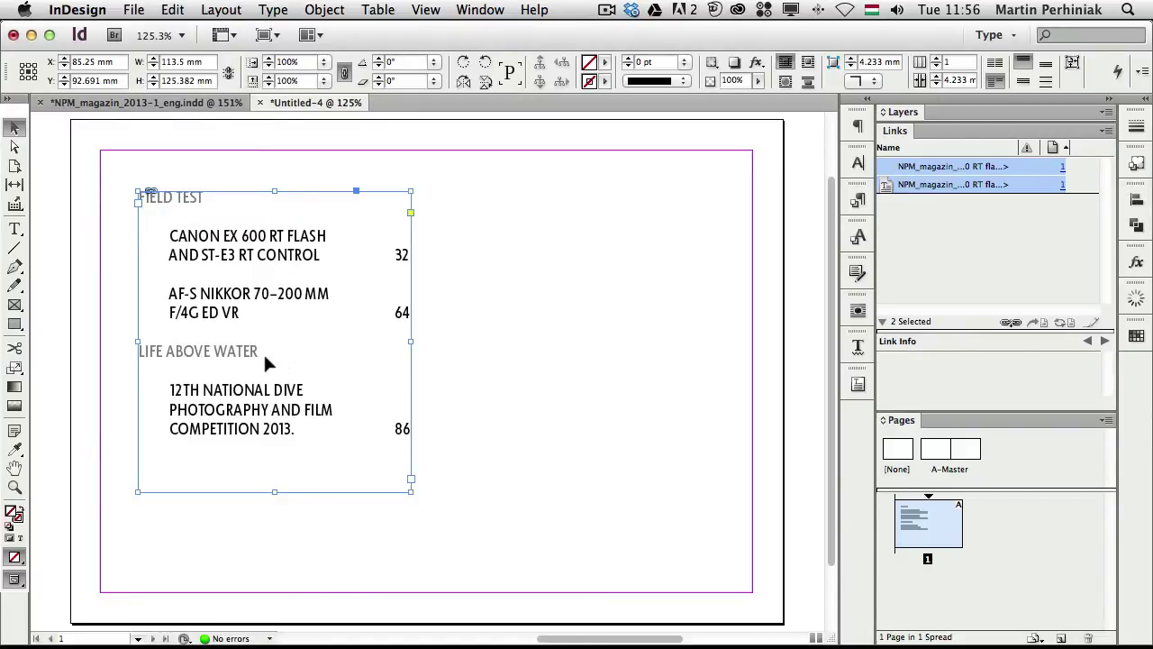
Delete "AND FILM" from the 12th National Dive Photography entry in the magazine's original text frame.
left_click(189, 105)
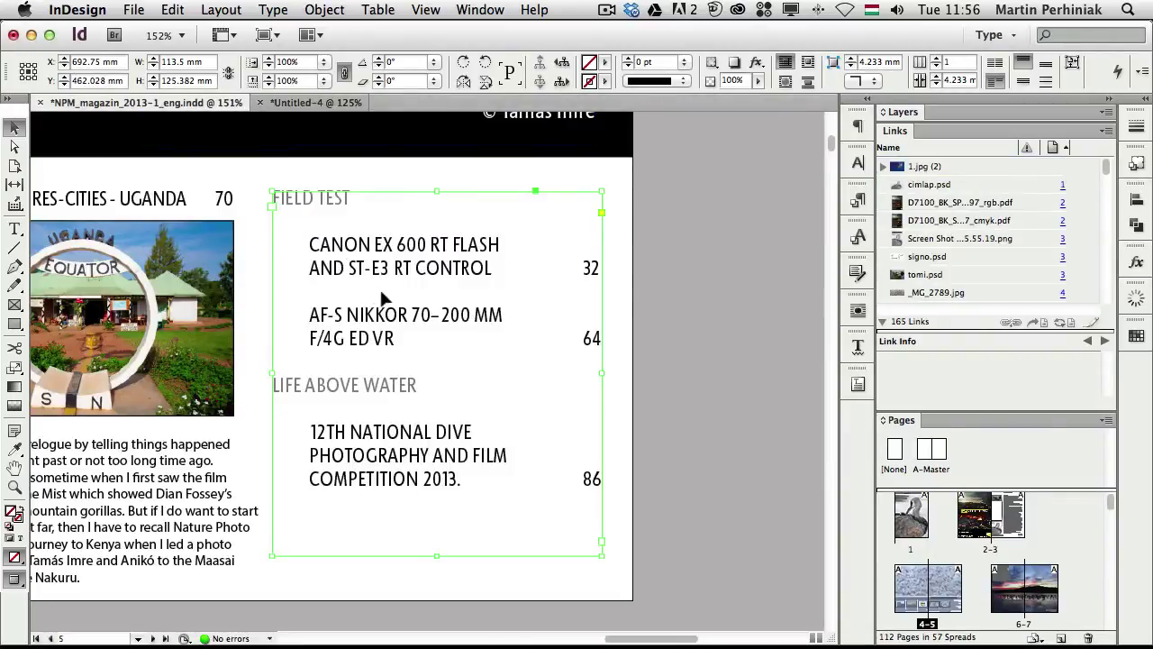
double_click(383, 458)
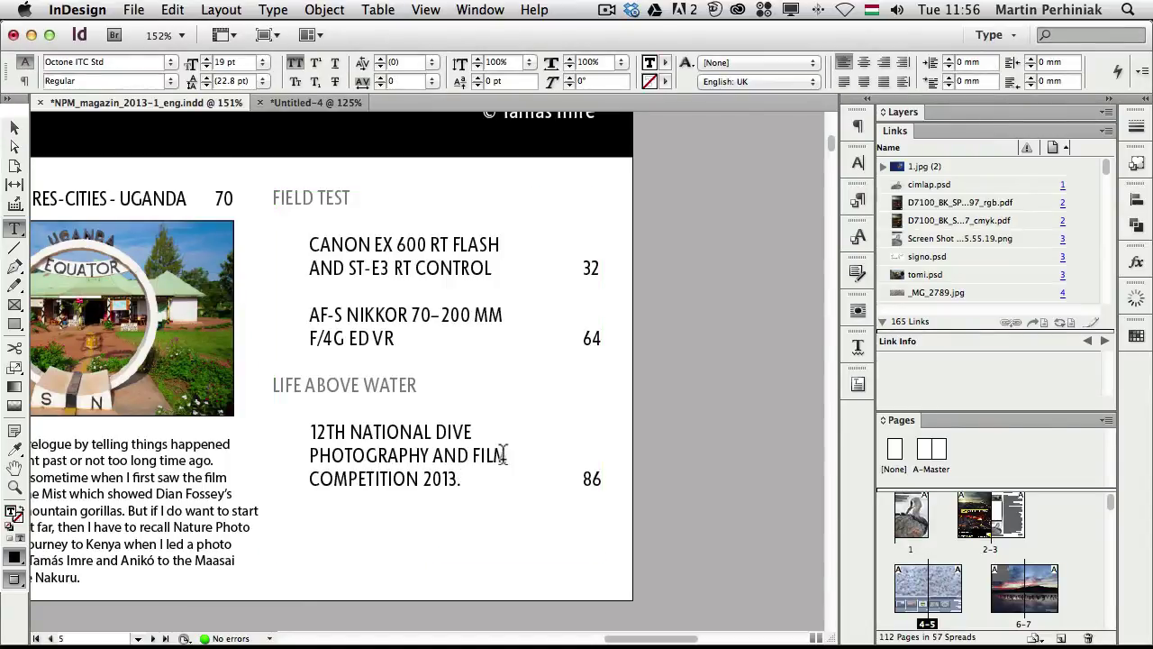
left_click_drag(507, 455, 427, 455)
key("BackSpace")
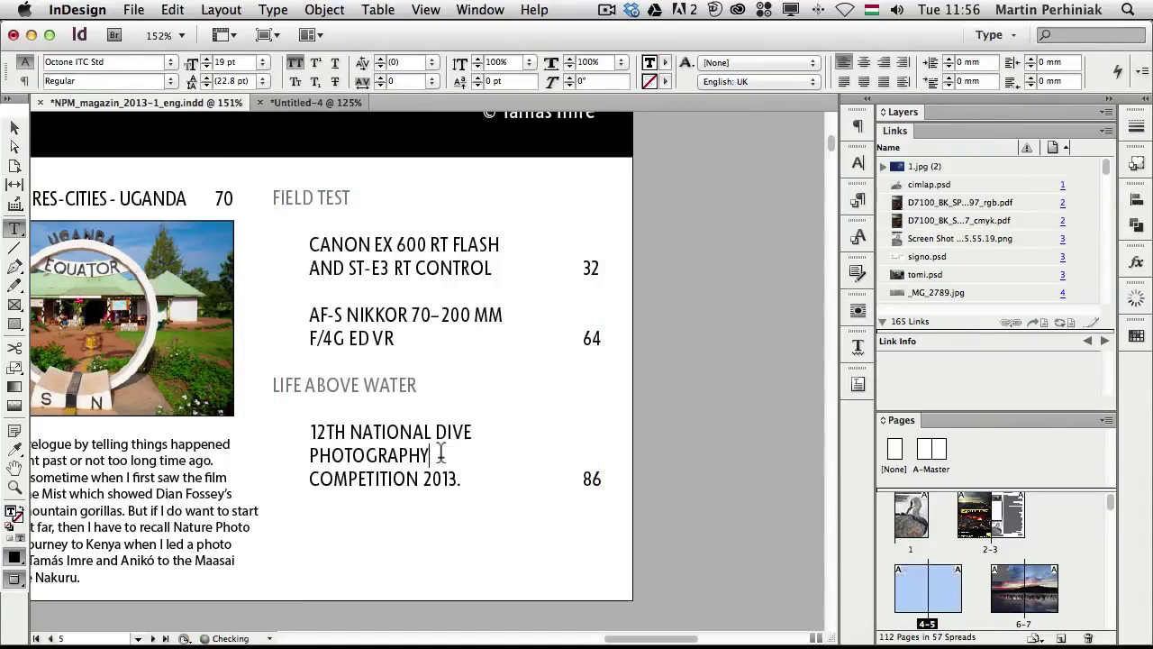
Refresh the linked copy in Untitled-4 to bring in the shortened dive competition entry.
left_click(293, 101)
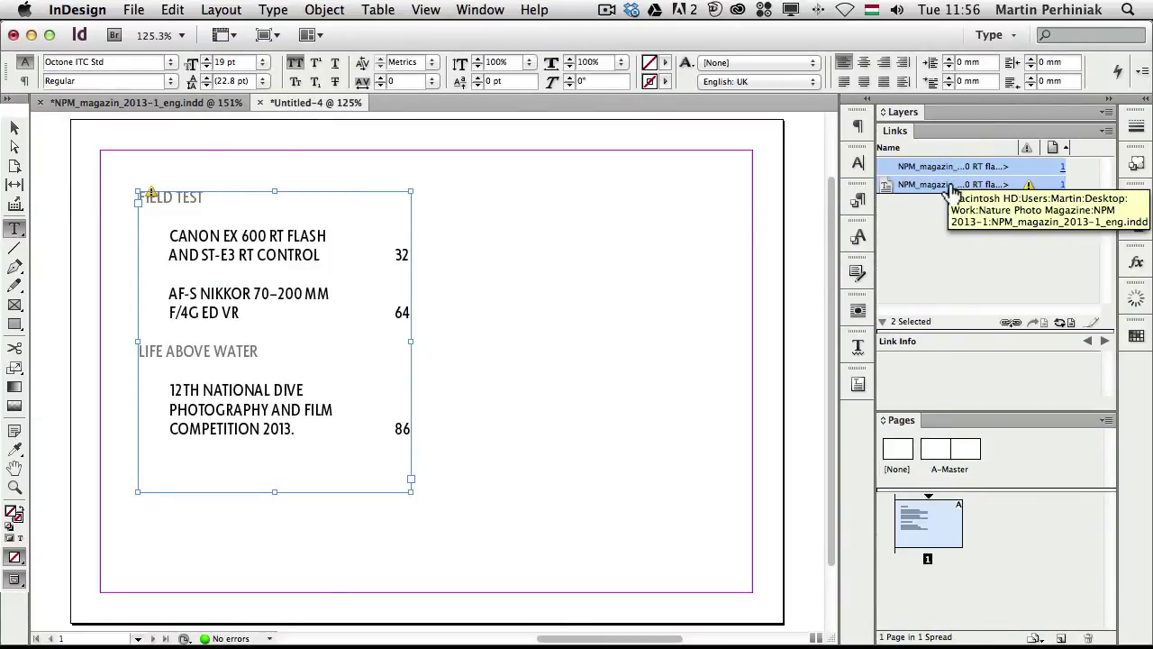
mouse_move(1030, 191)
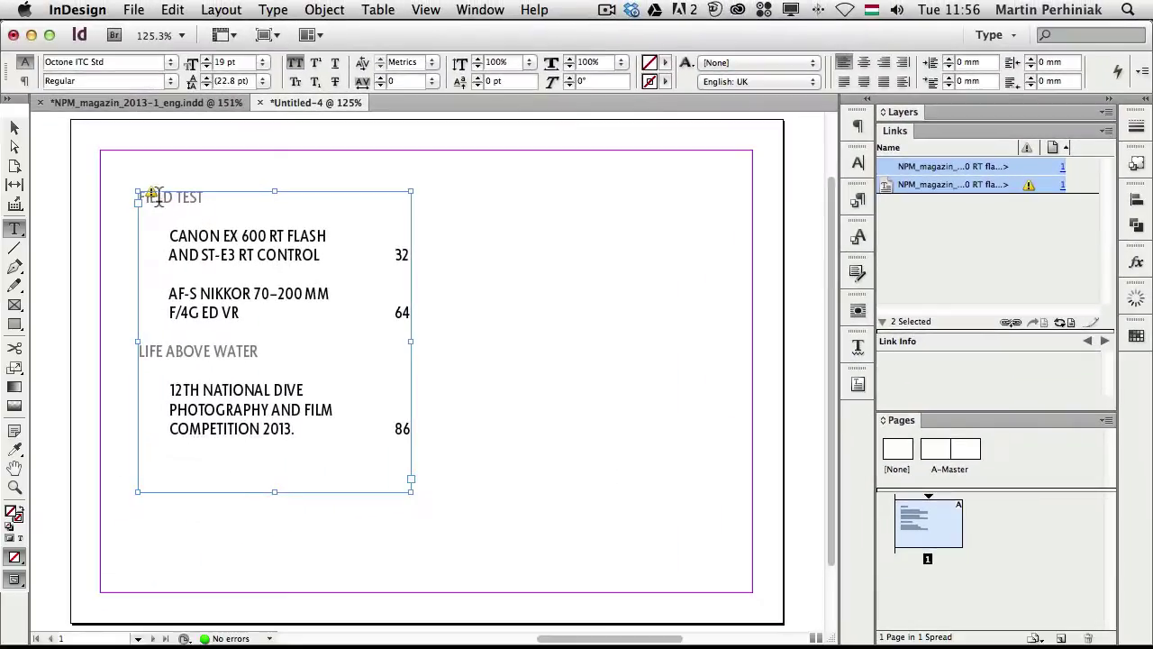
left_click(152, 197)
left_click(151, 195)
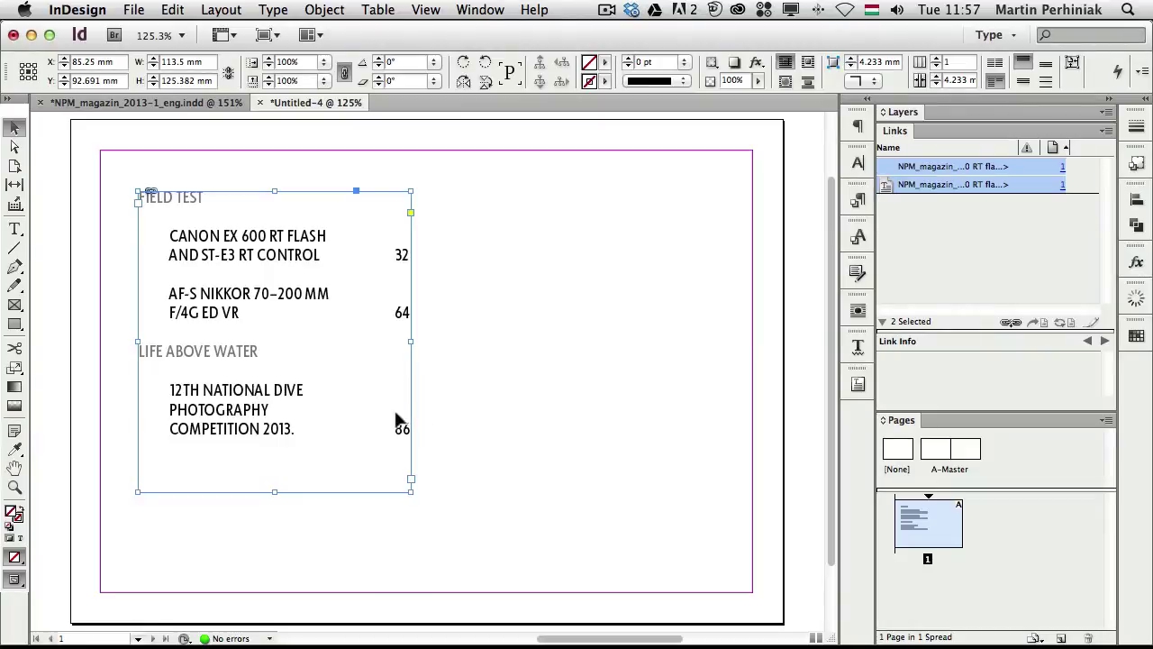
Shorten the original Field Test frame from below to about 103.33 mm high, and update its linked frame in Untitled-4.
left_click(187, 101)
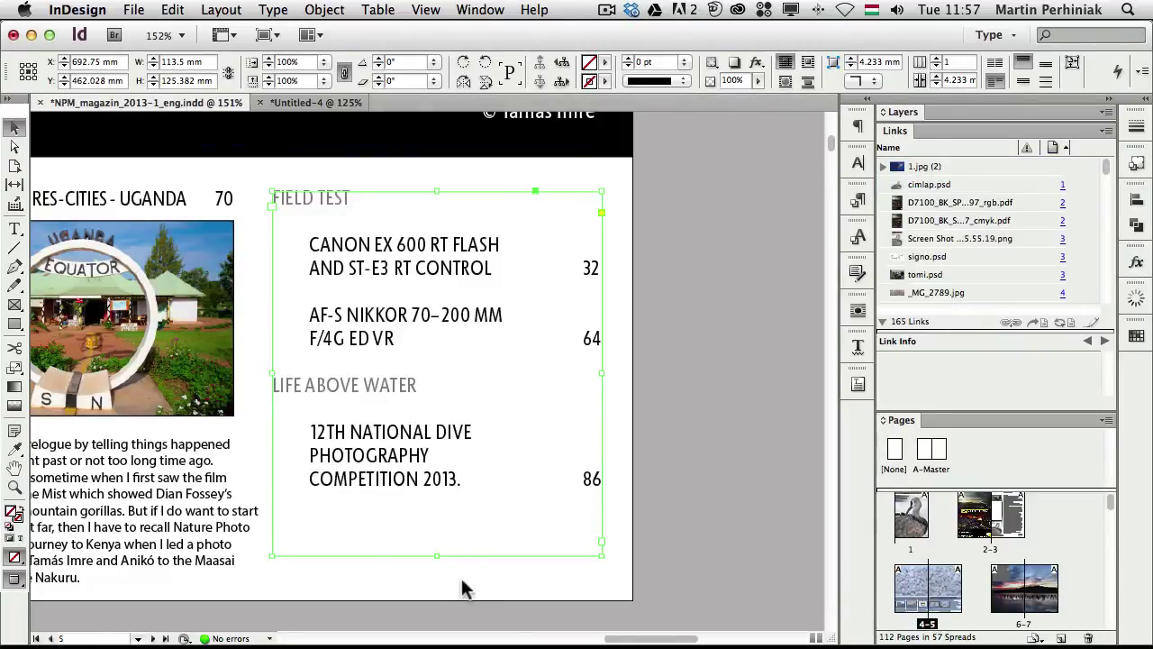
left_click_drag(435, 552, 436, 491)
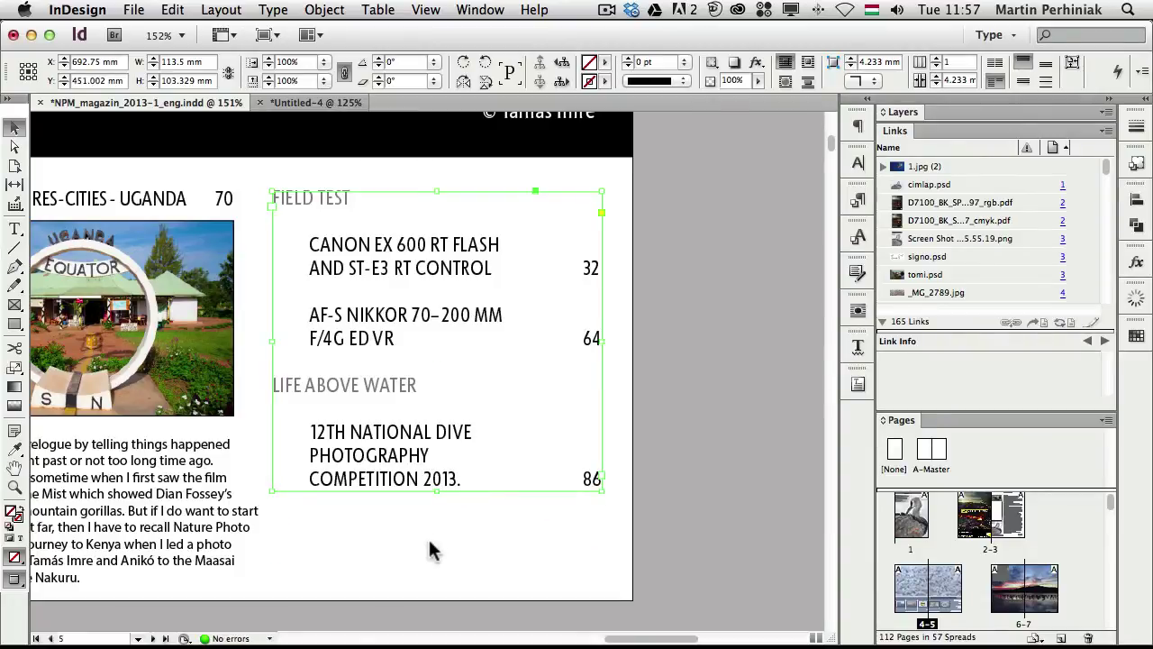
left_click(287, 102)
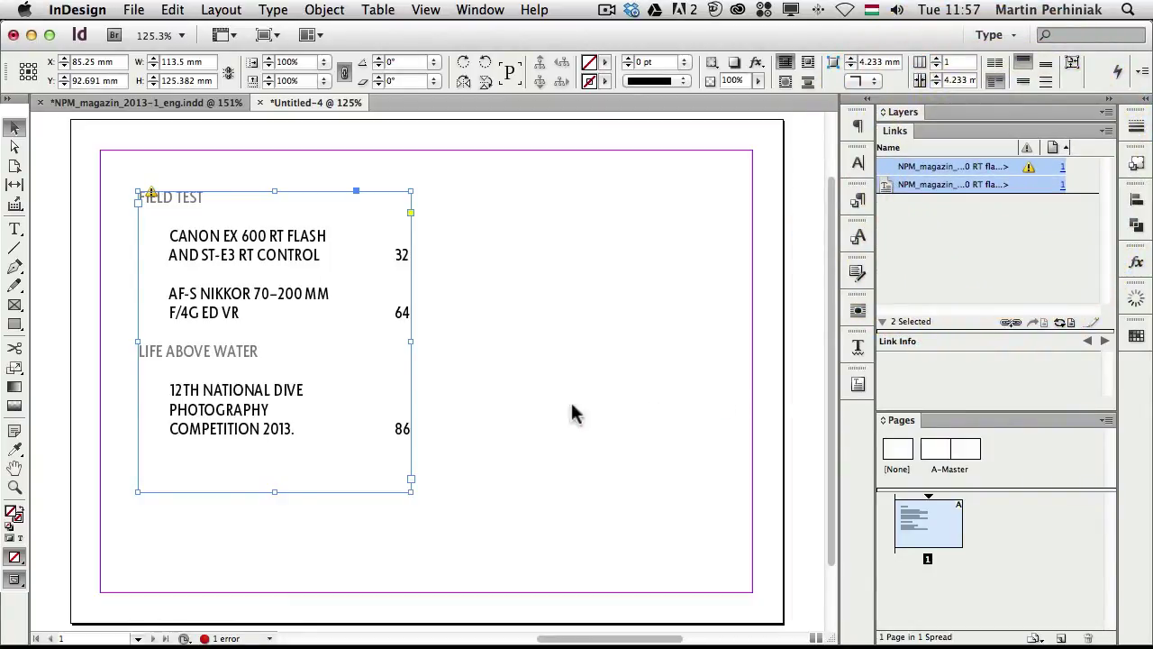
left_click(152, 193)
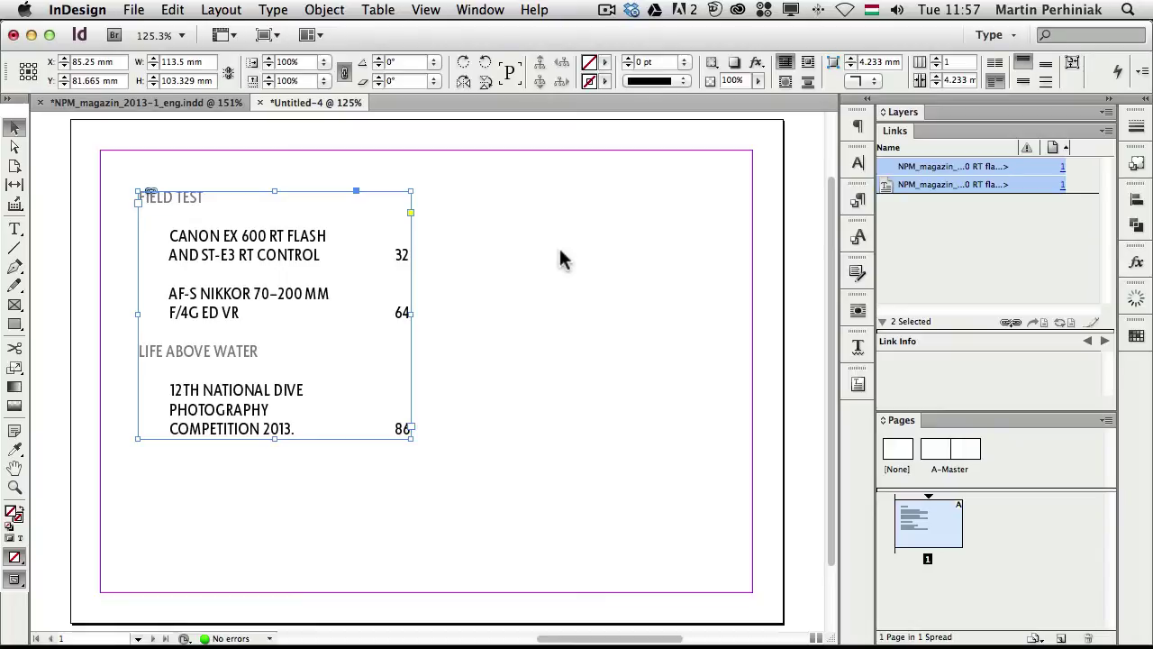
Place and Link all text of the original Field Test frame, drawing it as a second, similarly sized frame beside the existing one in Untitled-4.
left_click(164, 102)
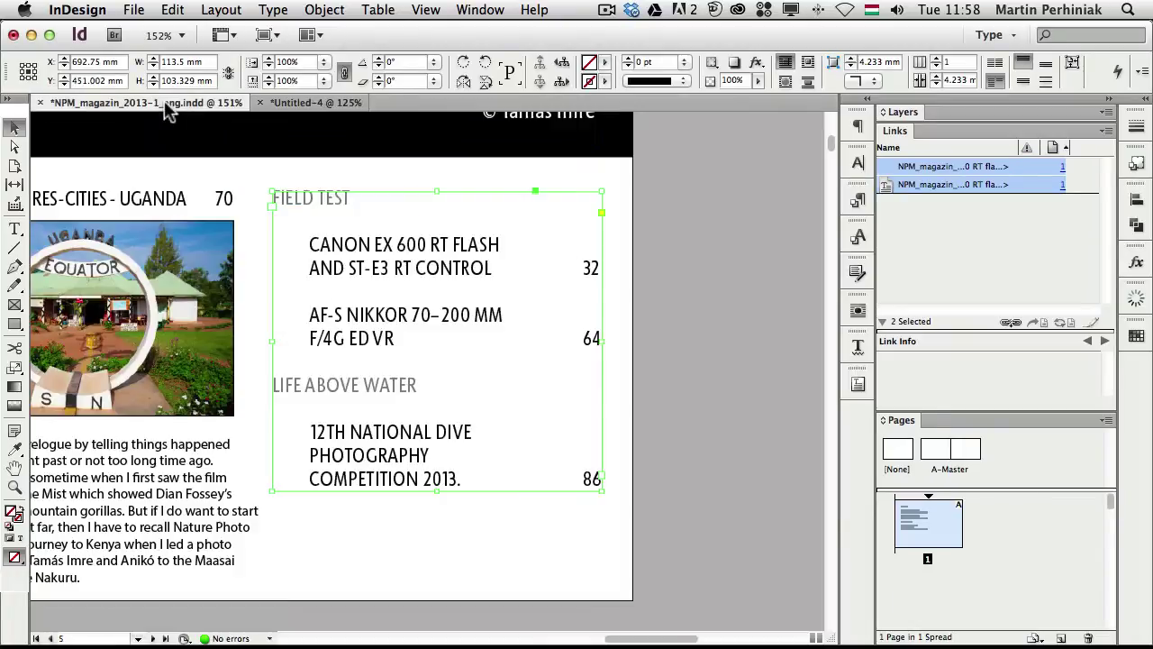
double_click(495, 388)
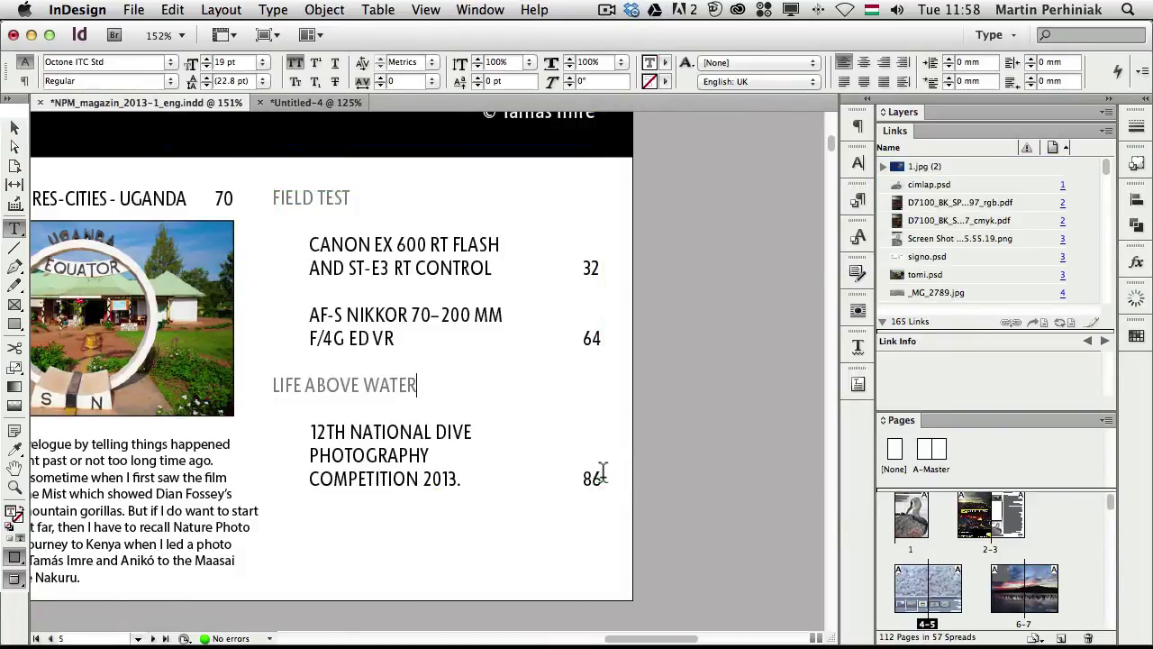
left_click_drag(600, 478, 260, 198)
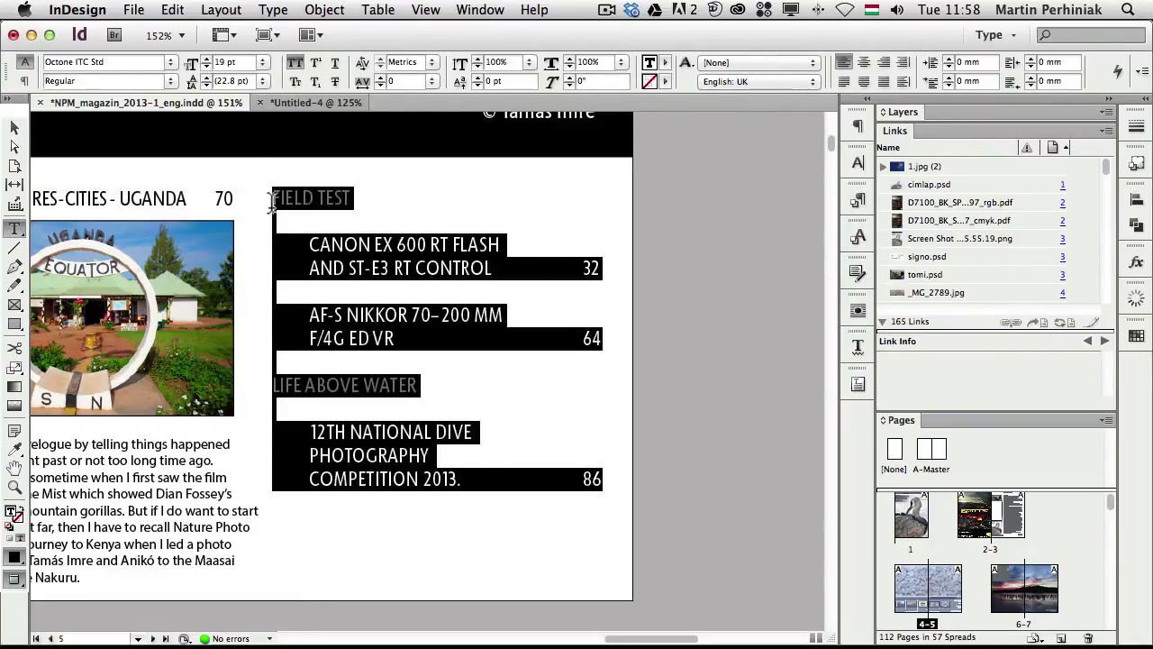
left_click(174, 10)
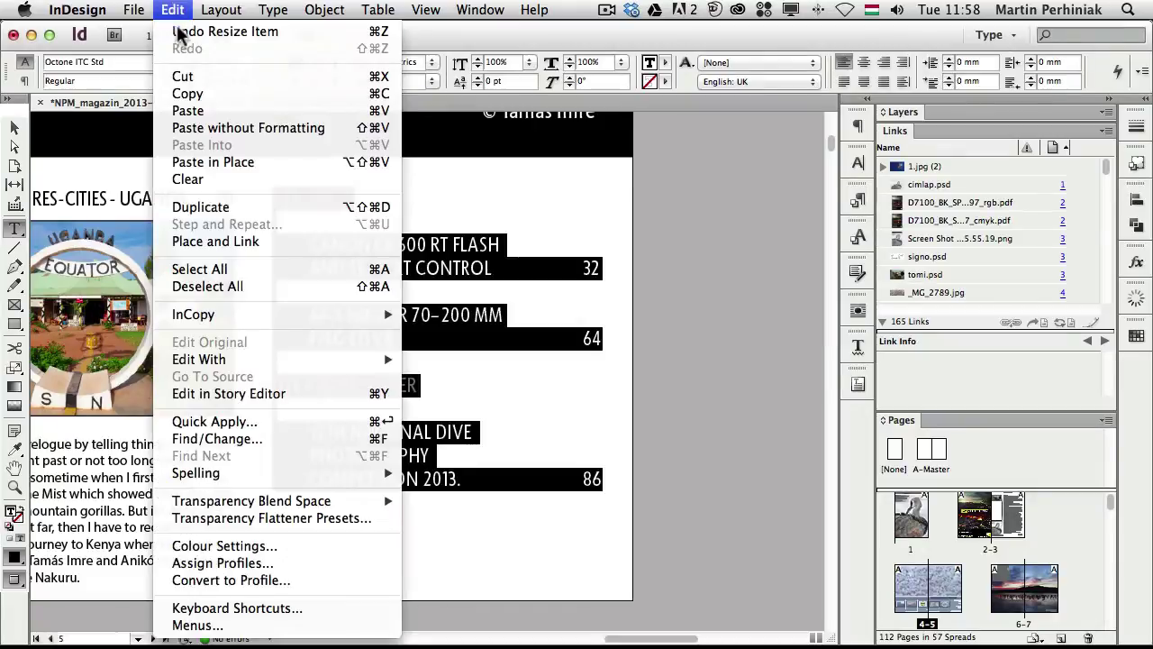
left_click(222, 243)
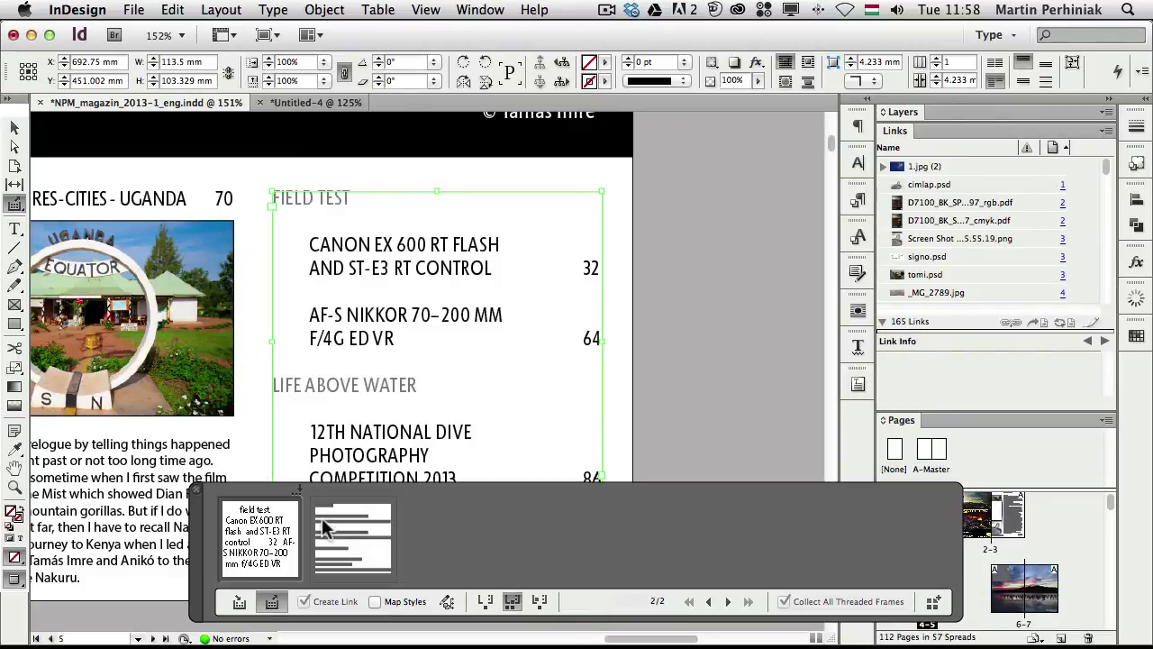
left_click(319, 101)
left_click_drag(452, 191, 727, 443)
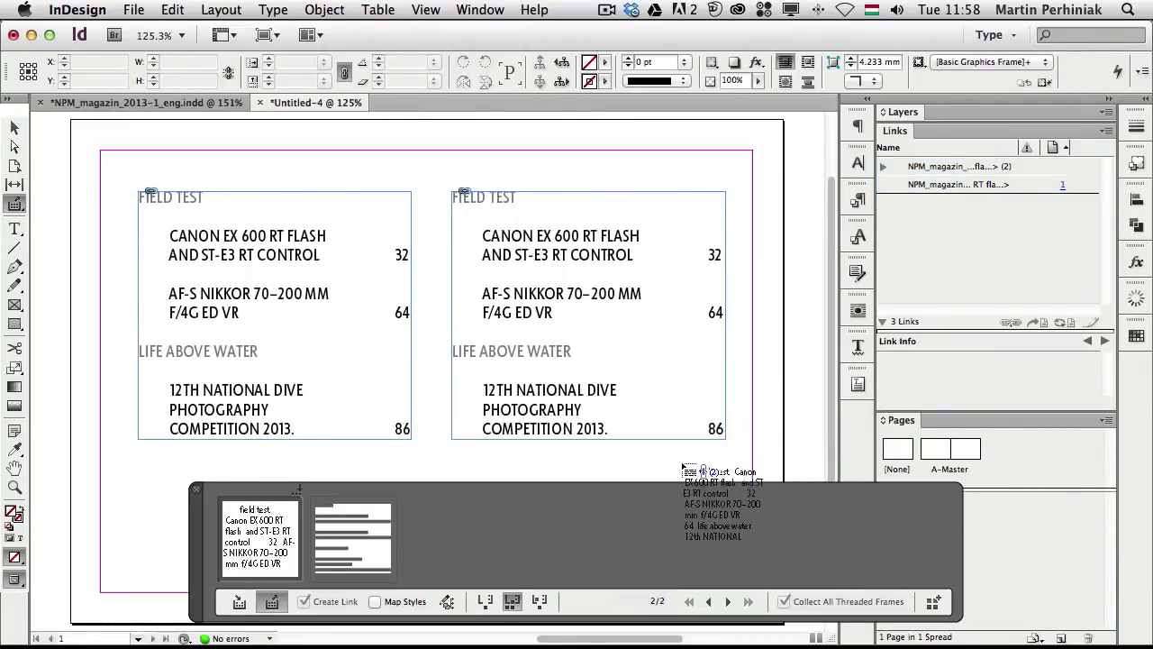
Change the year to 2014 in the National Dive Photography Competition entry of the magazine's original Field Test frame.
left_click(15, 128)
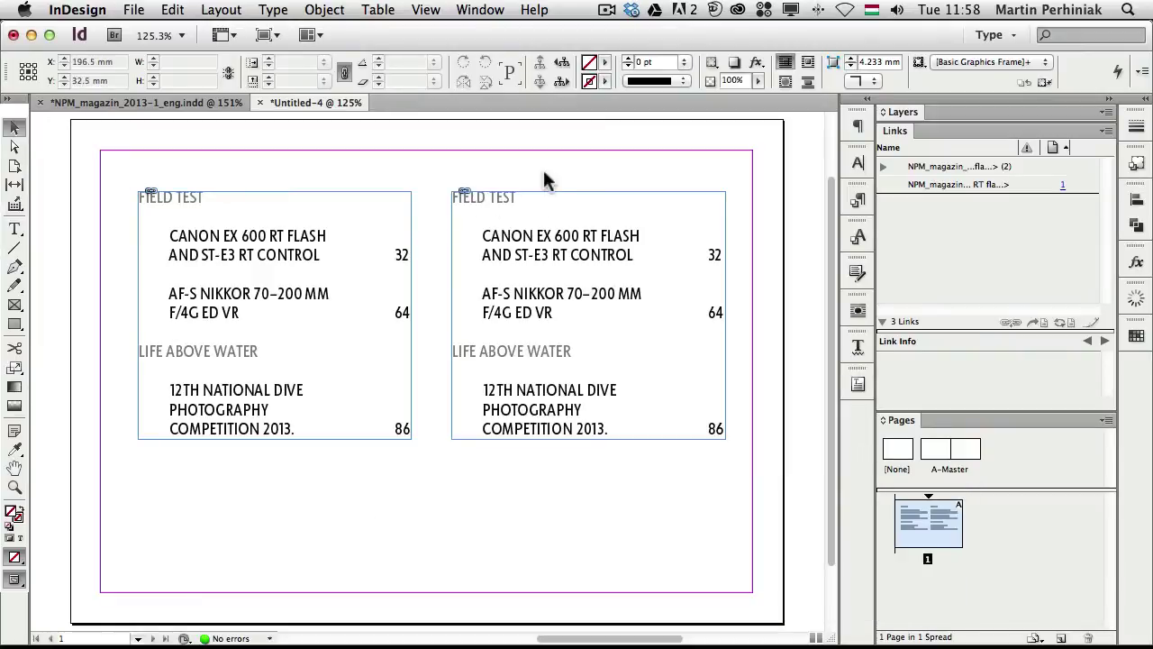
left_click(145, 101)
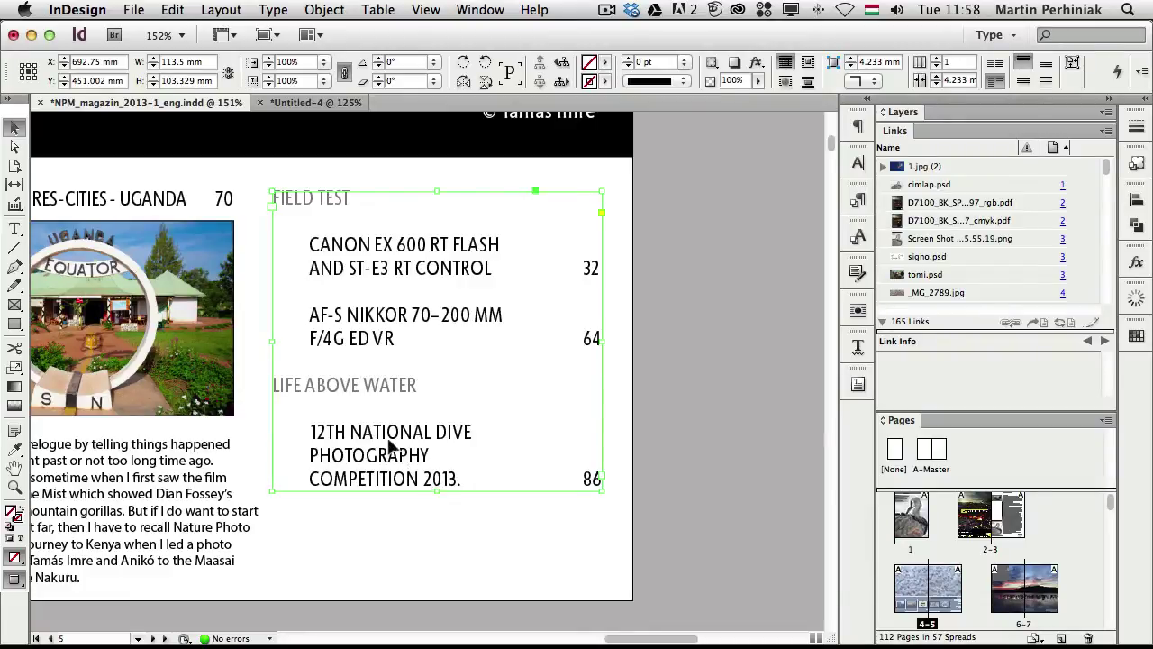
double_click(448, 479)
left_click_drag(440, 480, 458, 479)
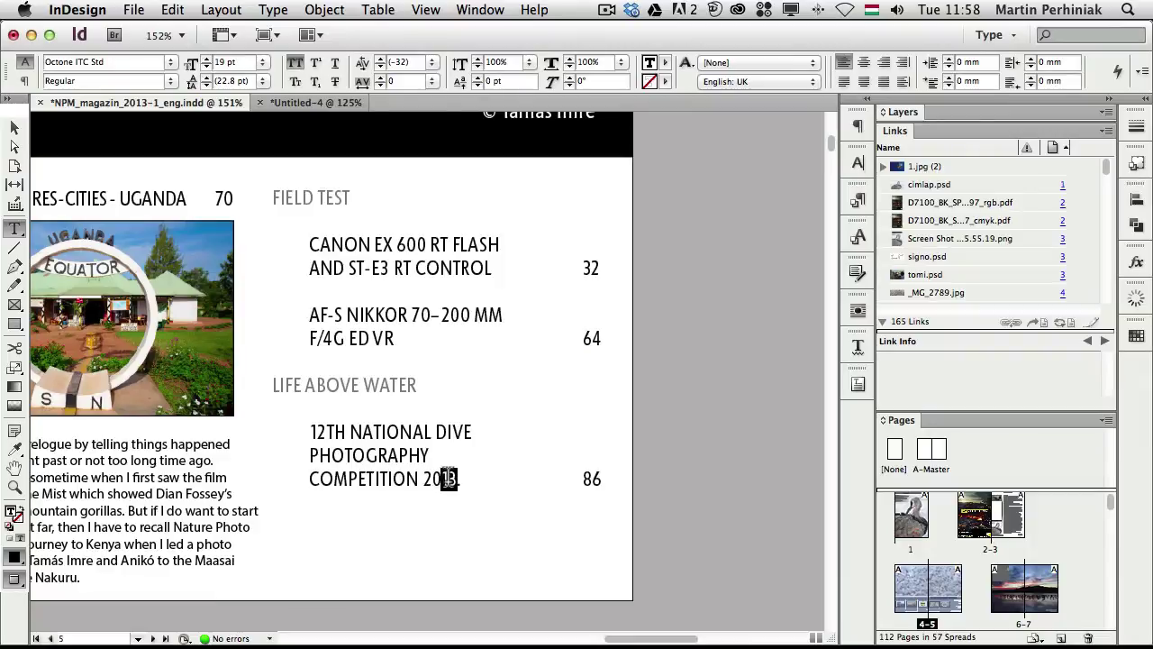
type("14.")
key("Escape")
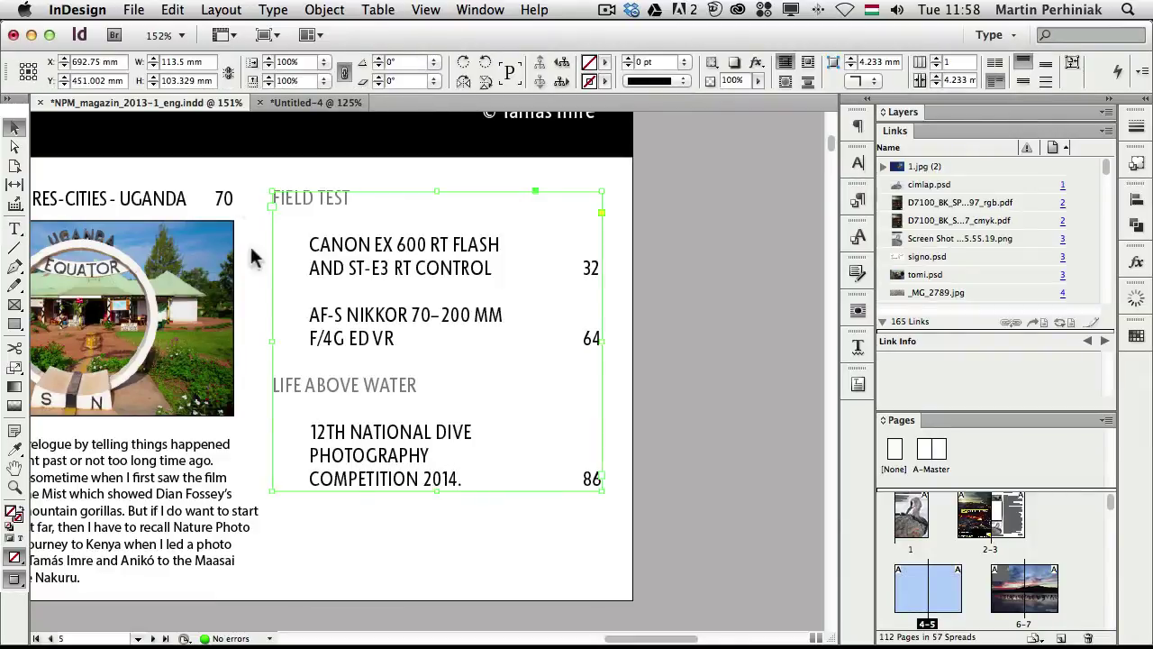
Update both linked Field Test frames in Untitled-4 to bring in the changed competition year.
left_click(280, 100)
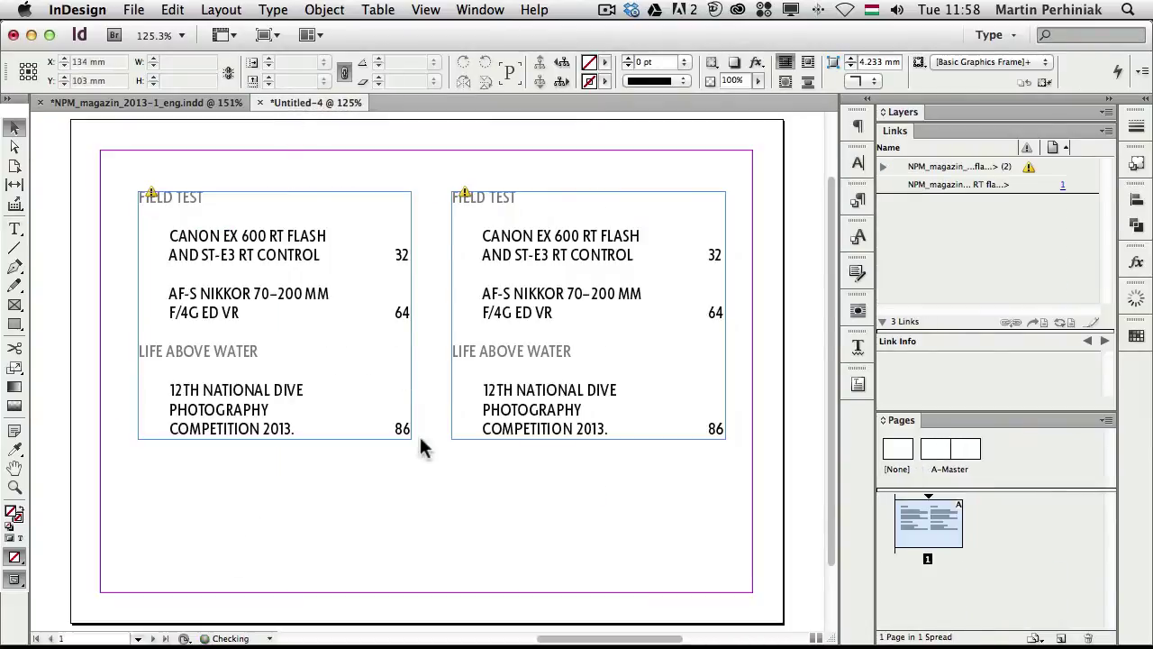
left_click(547, 243)
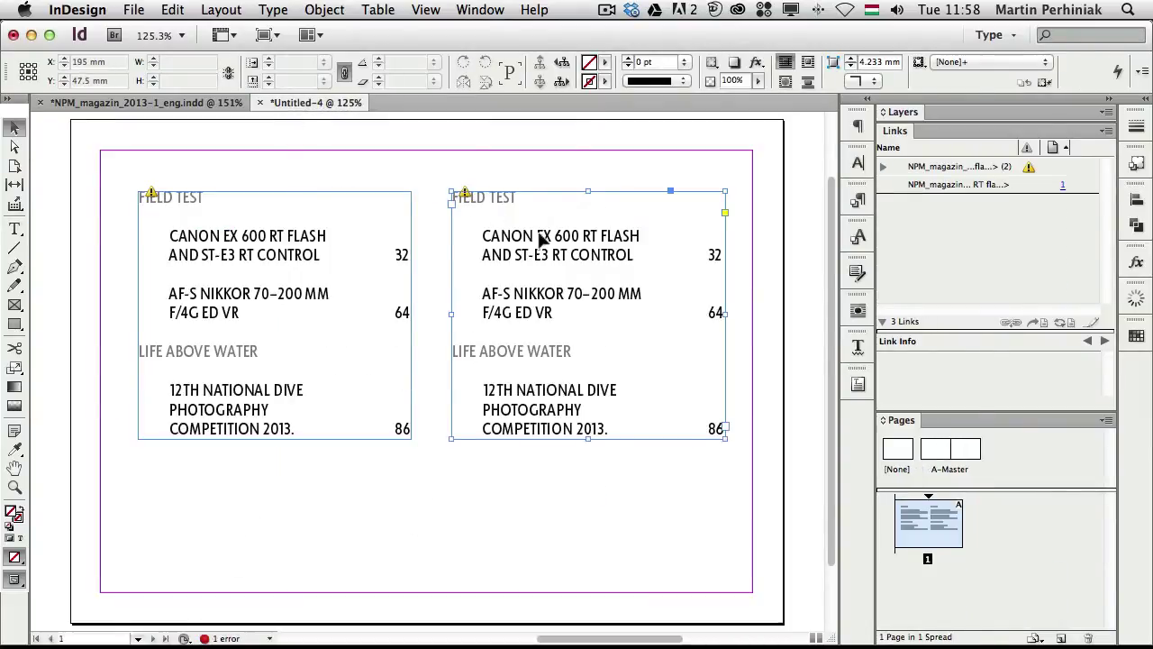
left_click(464, 195)
left_click(149, 195)
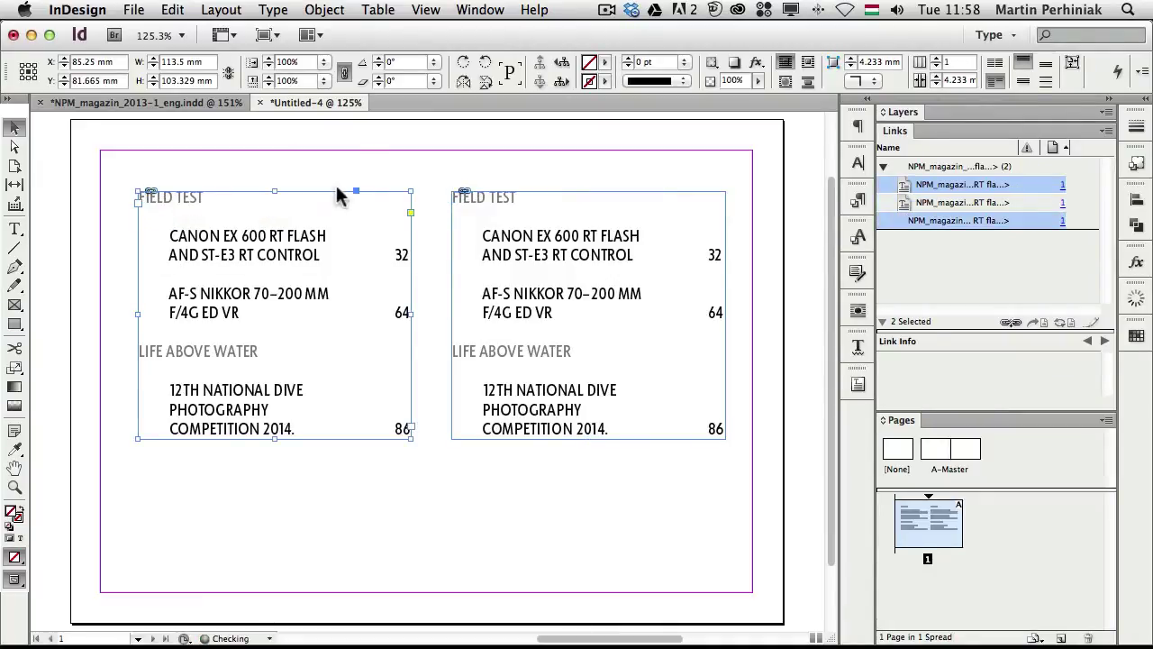
Lengthen the magazine's original Field Test frame downwards to about 130.33 mm high, and return to Untitled-4.
left_click(185, 102)
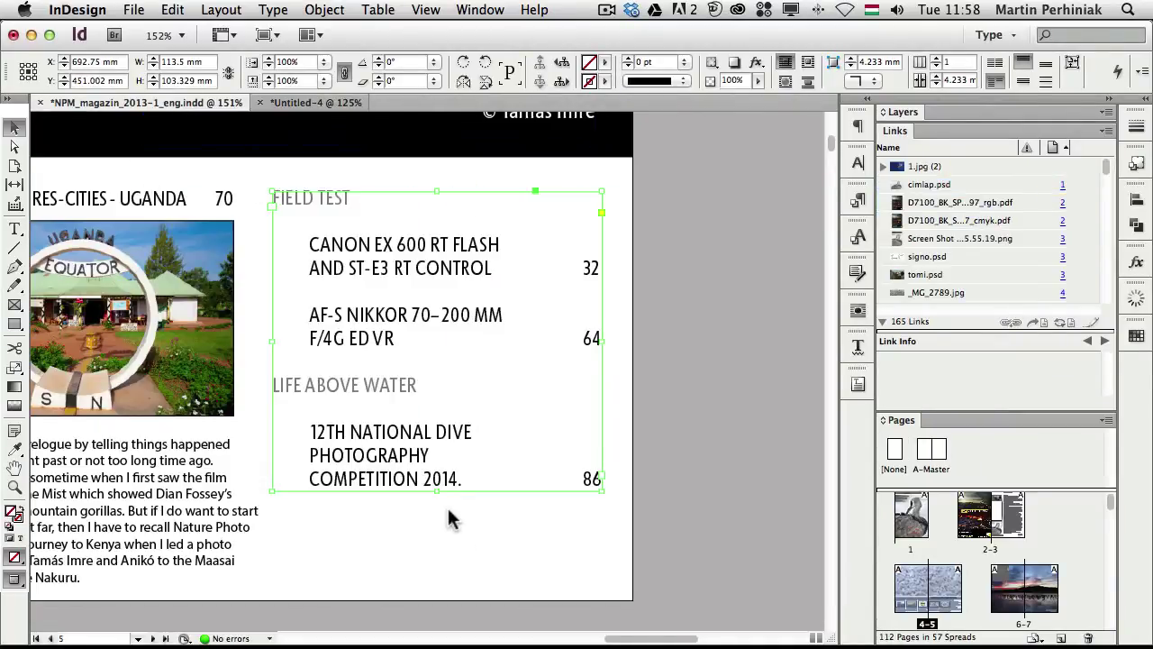
left_click_drag(437, 491, 436, 567)
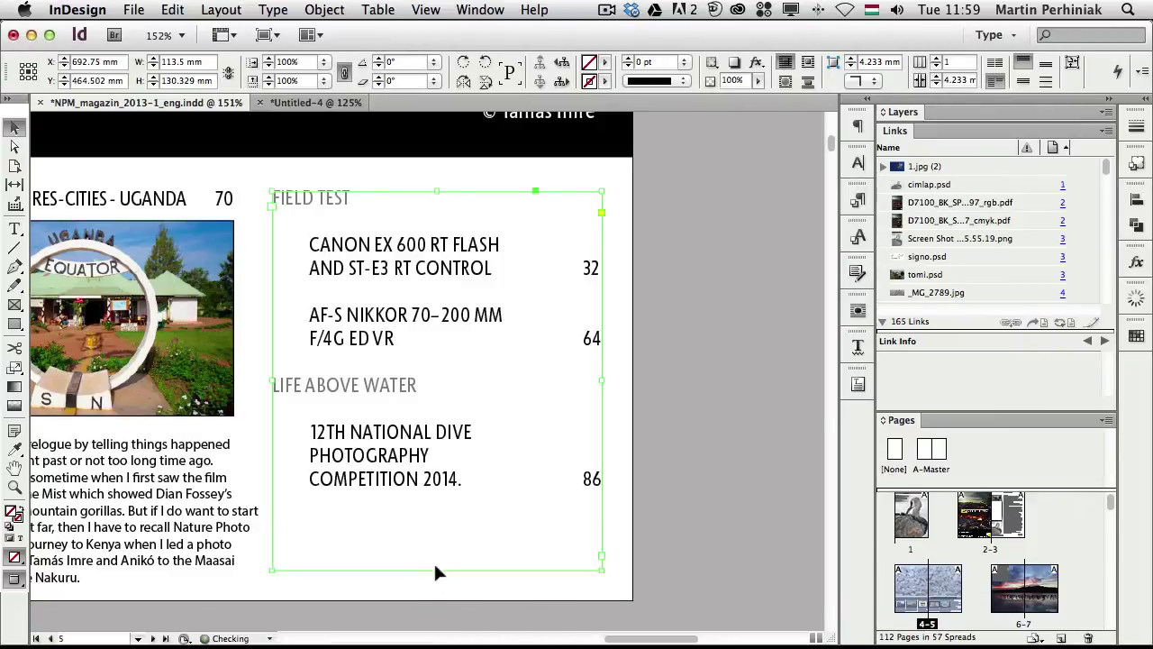
left_click(295, 99)
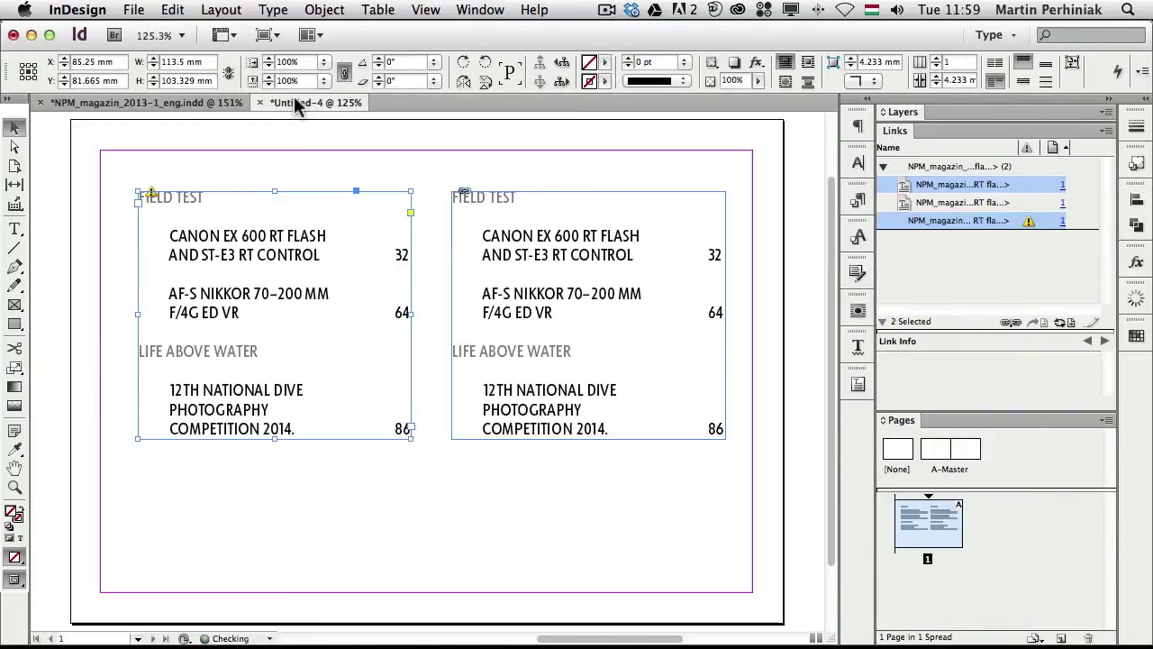
Inspect the story link of the second Field Test frame, and move both linked frames up to the page's upper margin.
left_click(368, 172)
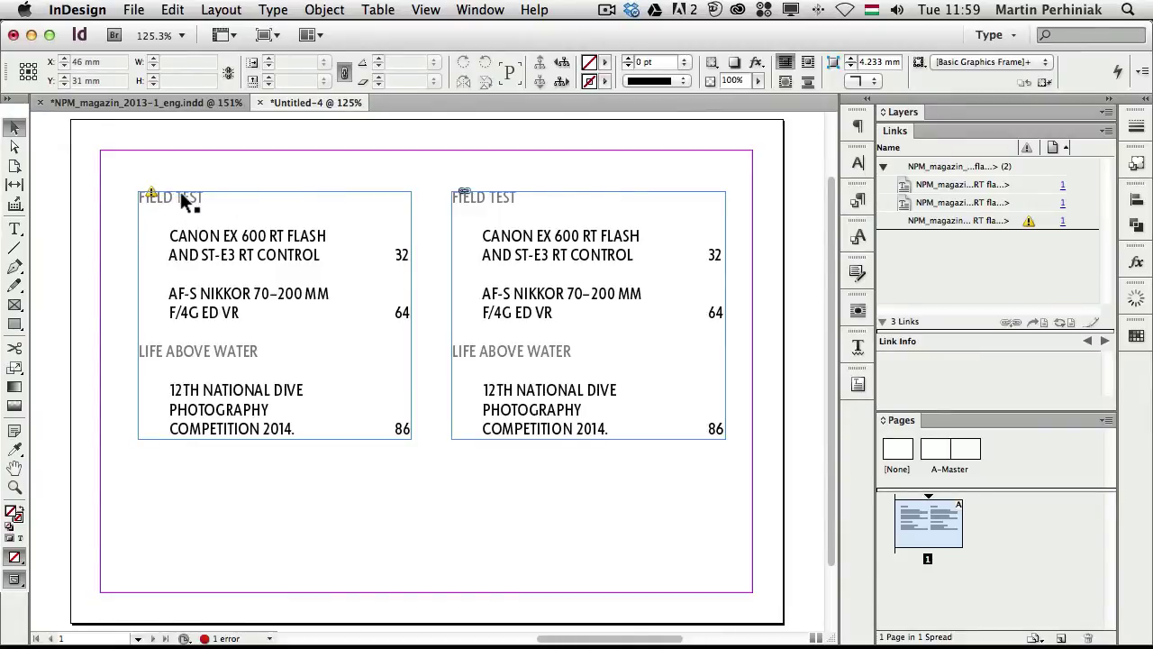
double_click(521, 233)
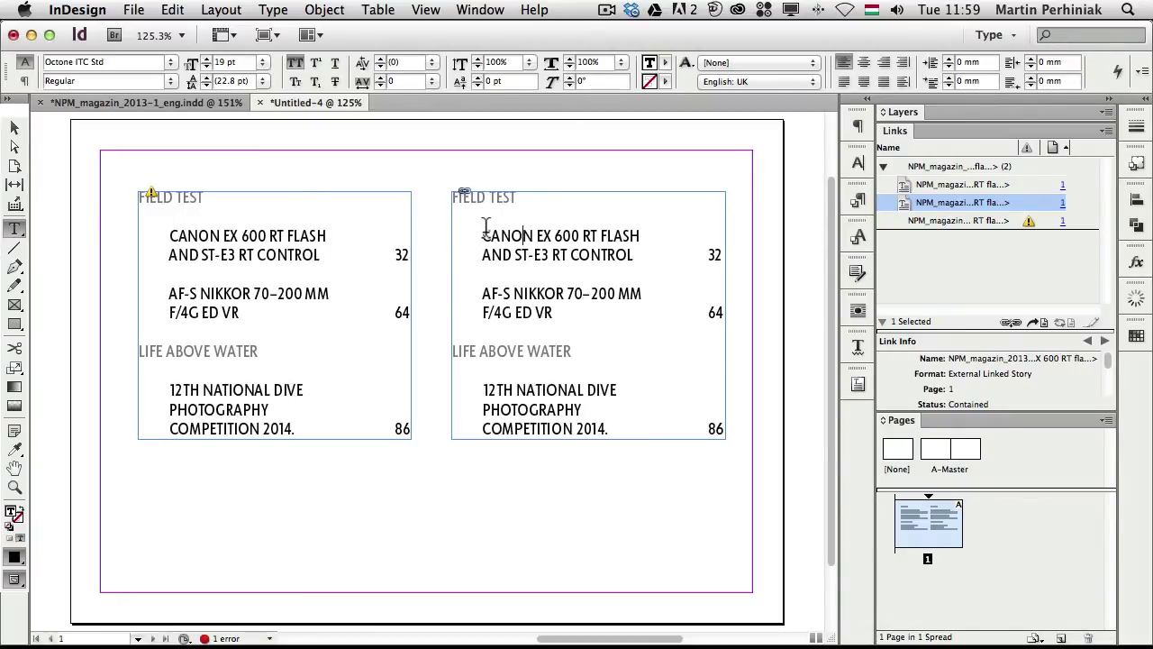
key("Escape")
left_click(509, 160)
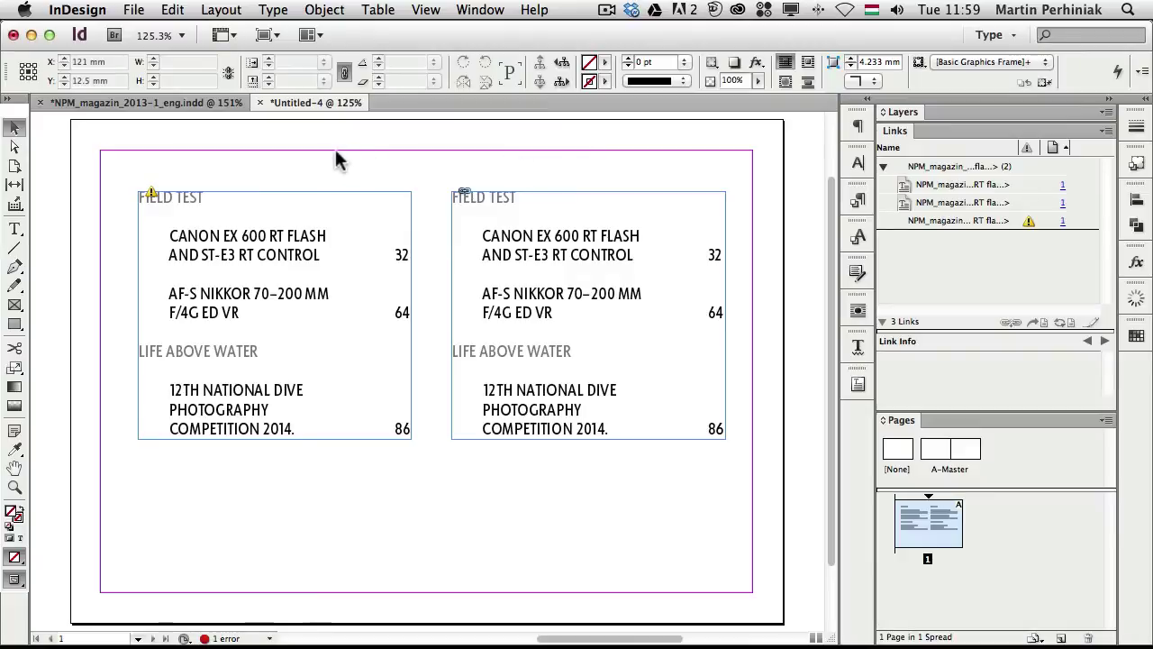
left_click_drag(289, 159, 532, 271)
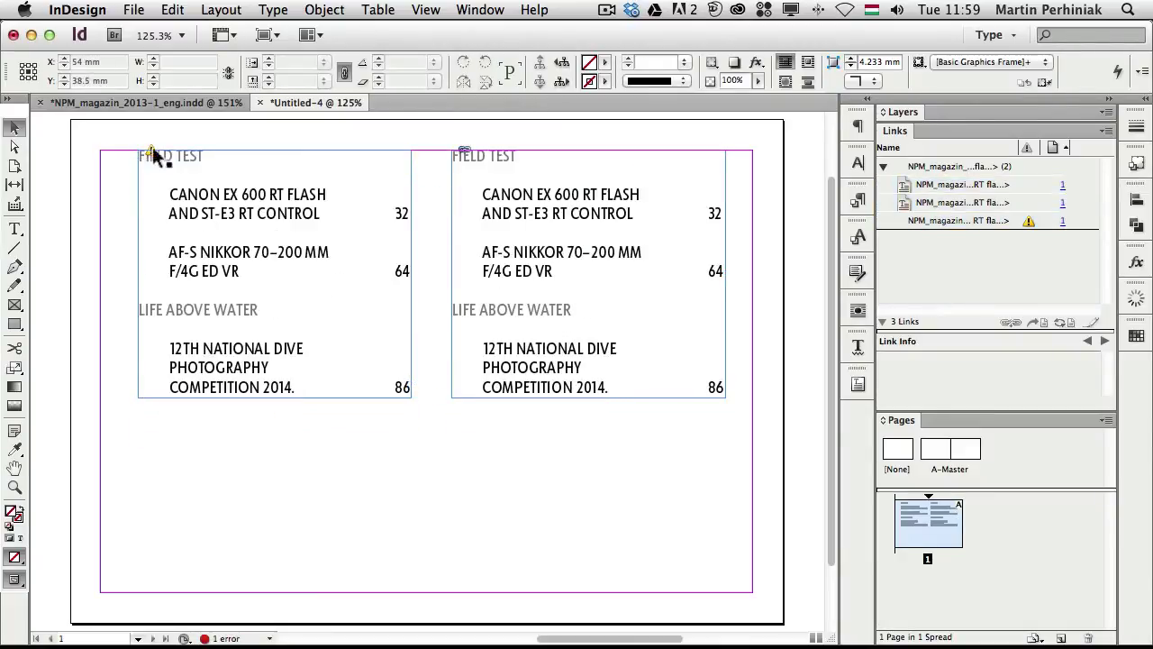
Collect the fox photo from the magazine's Tips and Tricks section into the Content Conveyor with the Content Collector.
left_click(144, 102)
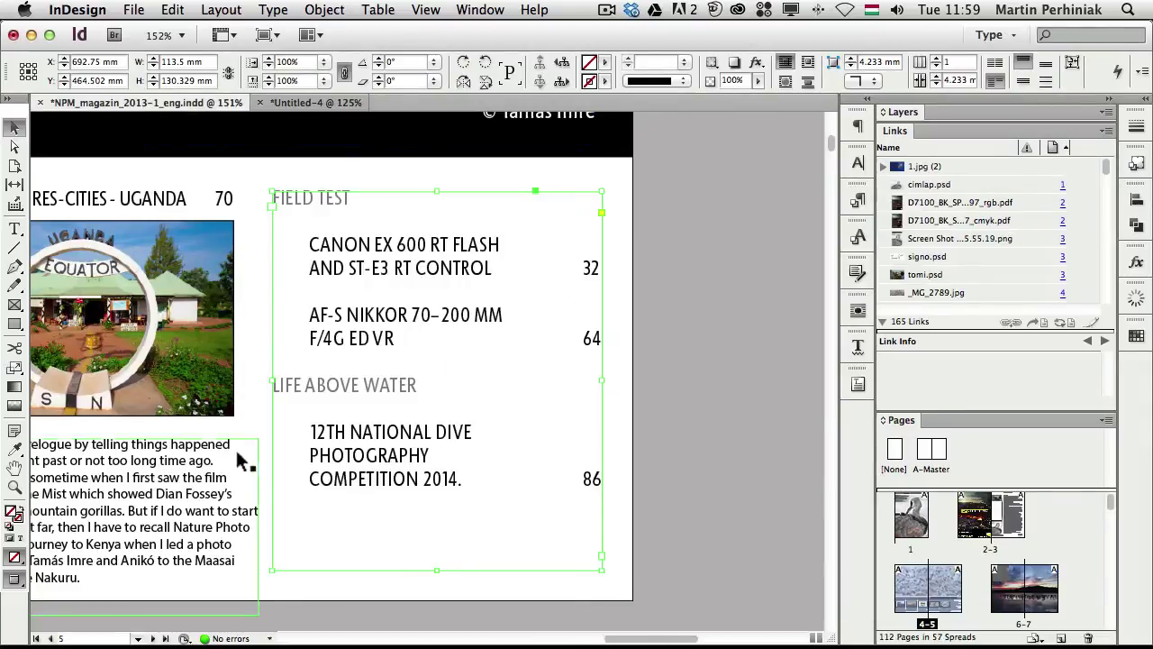
left_click_drag(124, 368, 712, 460)
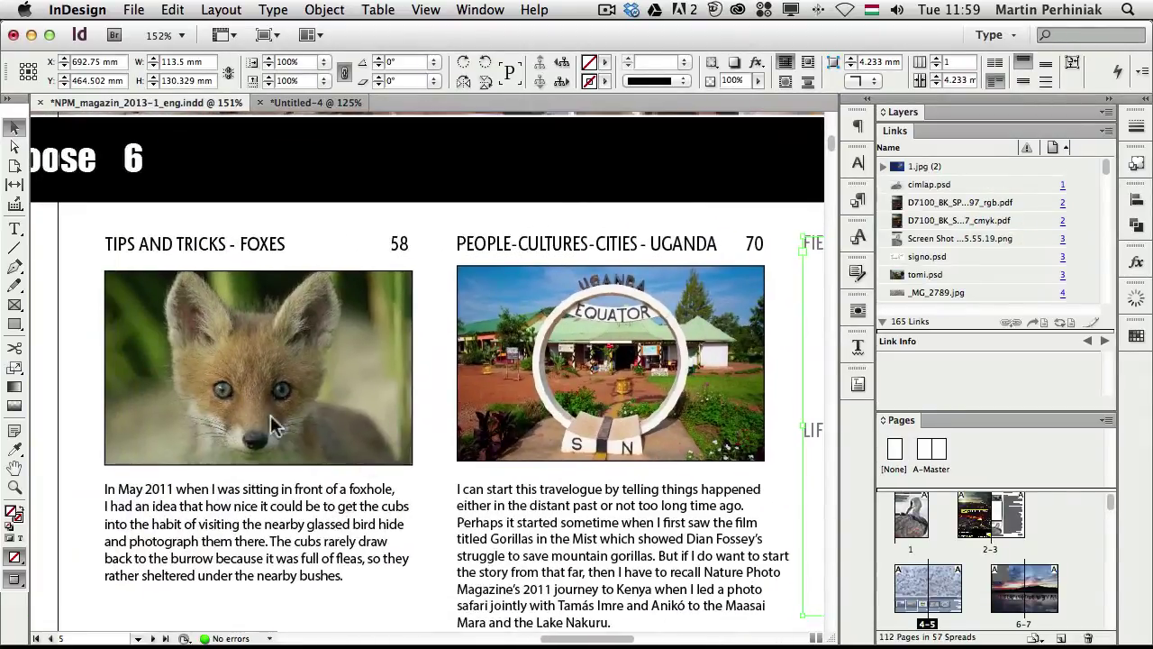
left_click(335, 315)
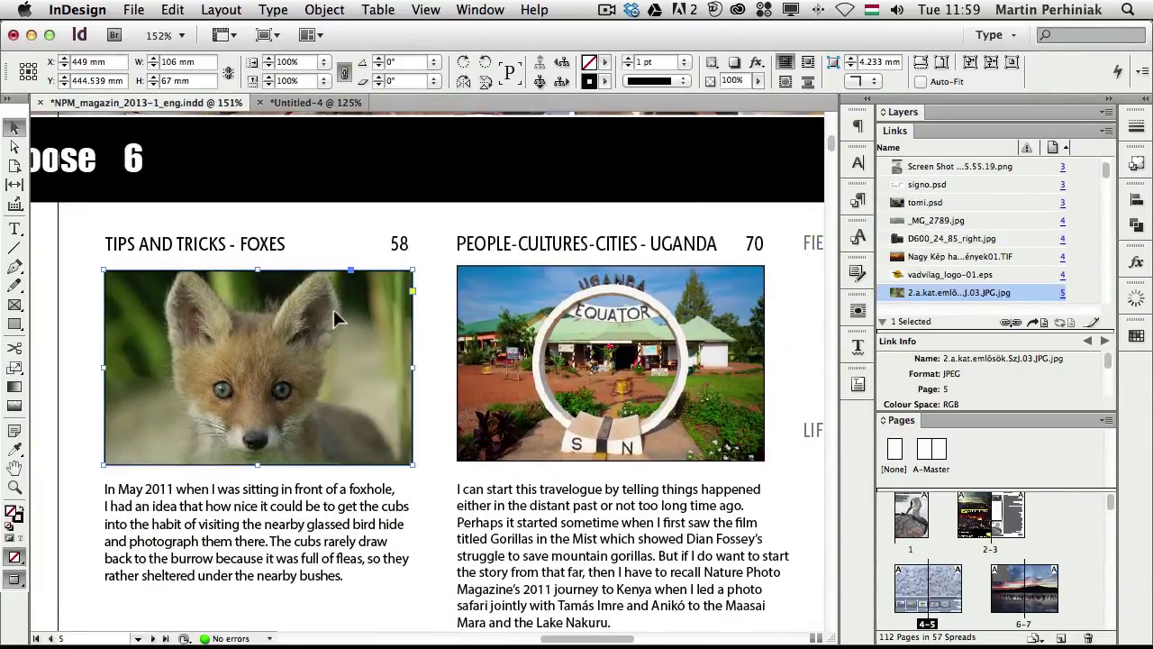
left_click(14, 208)
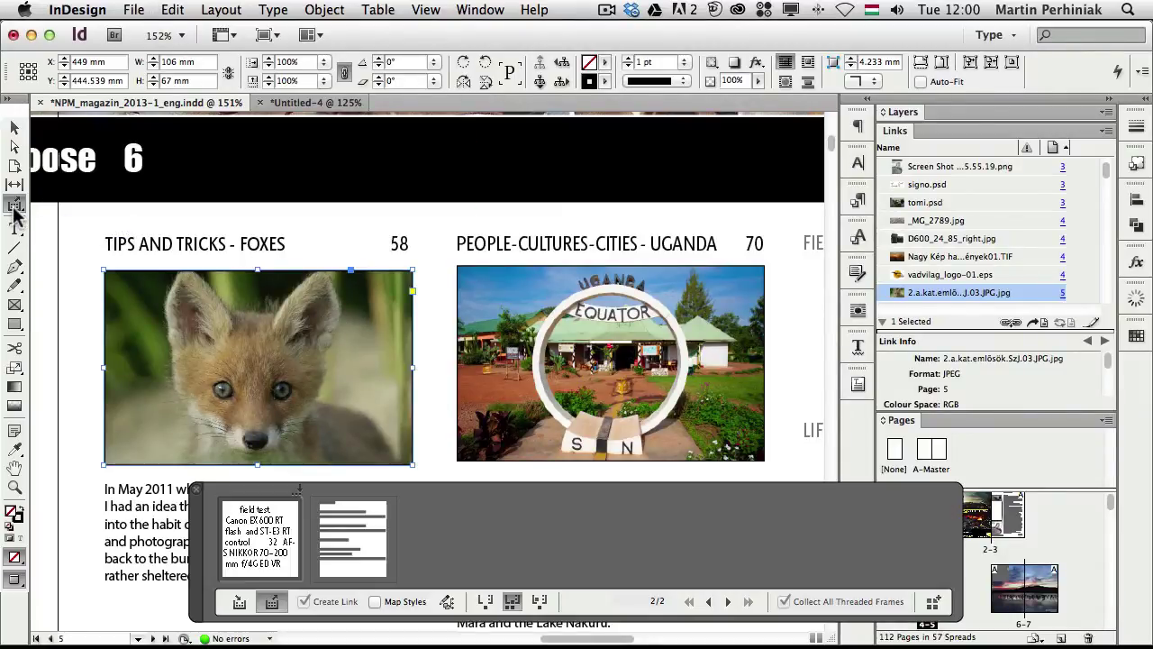
left_click(170, 9)
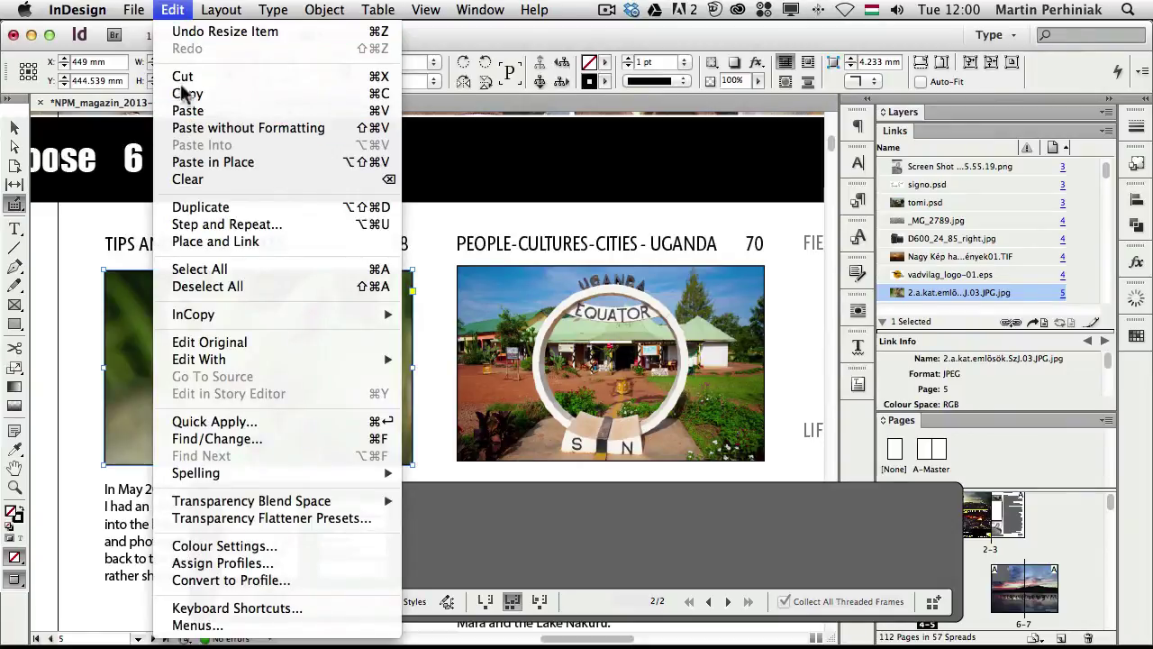
left_click(426, 43)
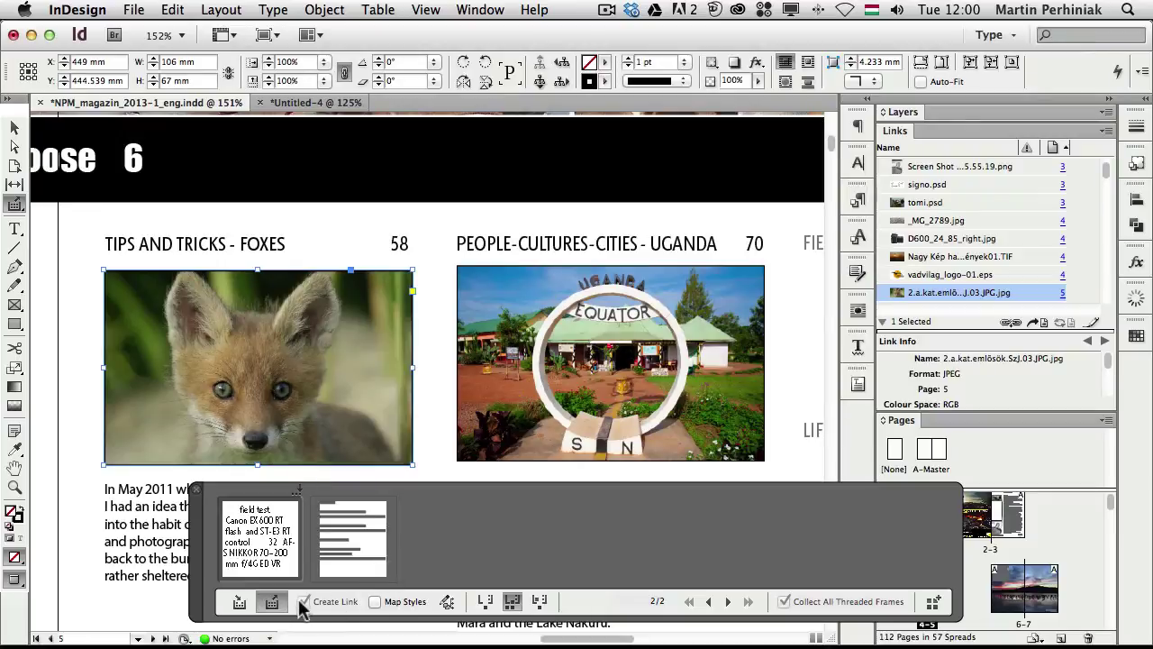
left_click(239, 601)
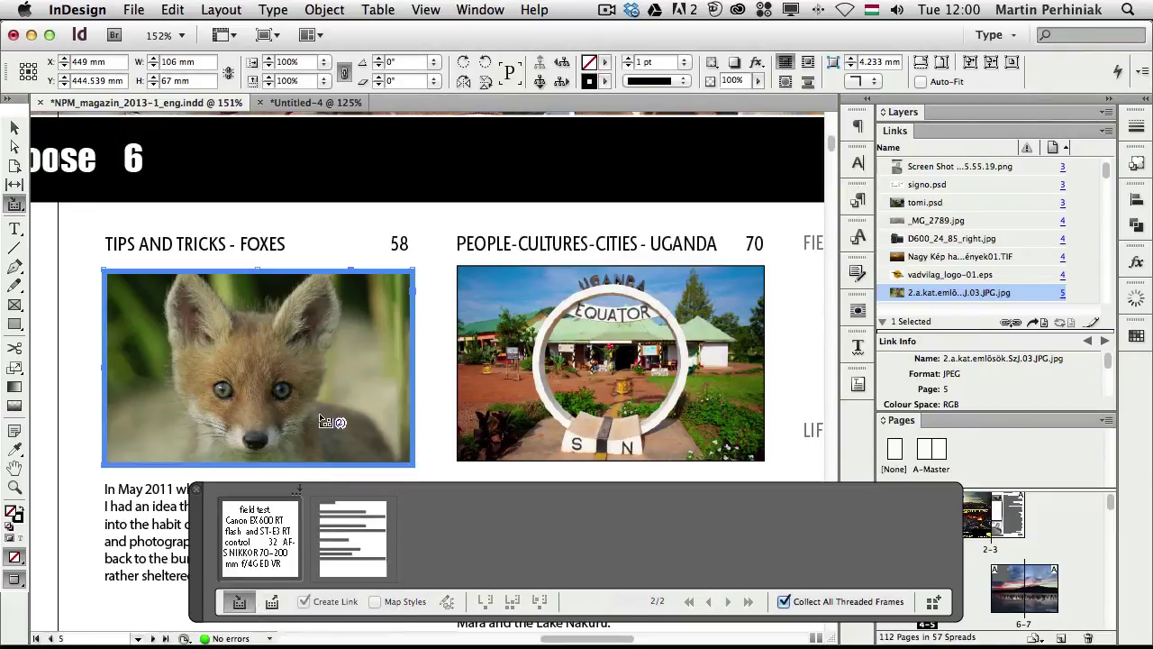
left_click(326, 379)
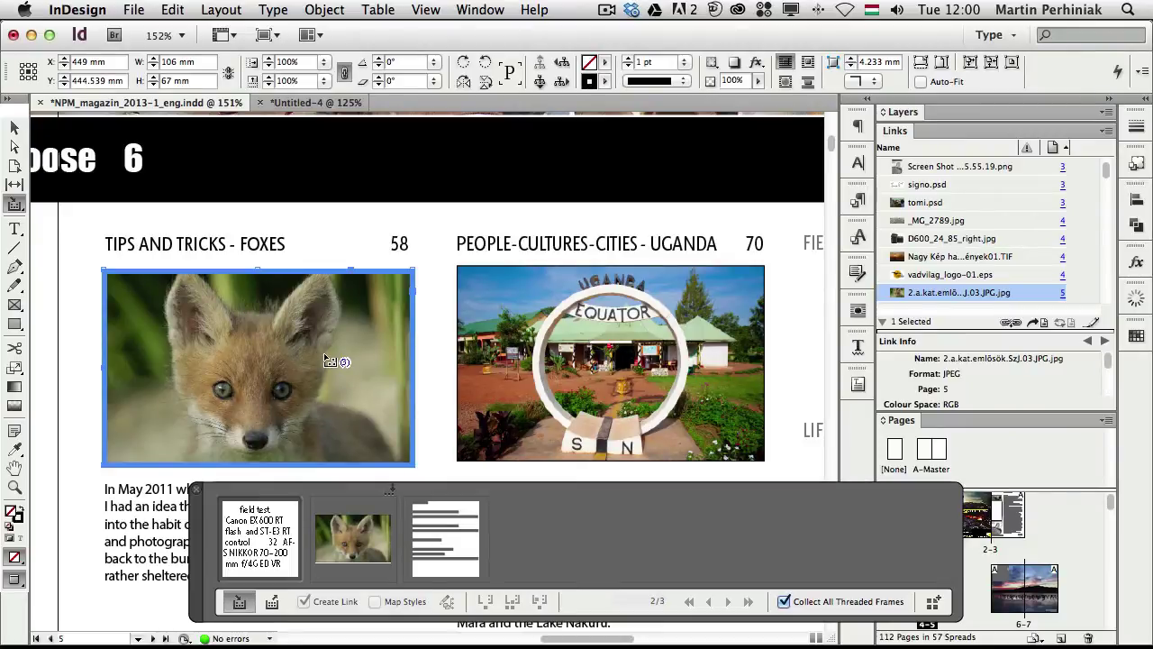
Place the collected fox photo with Create Link enabled below the first Field Test frame in Untitled-4, about 95 by 60 mm, and hide the conveyor.
left_click(298, 103)
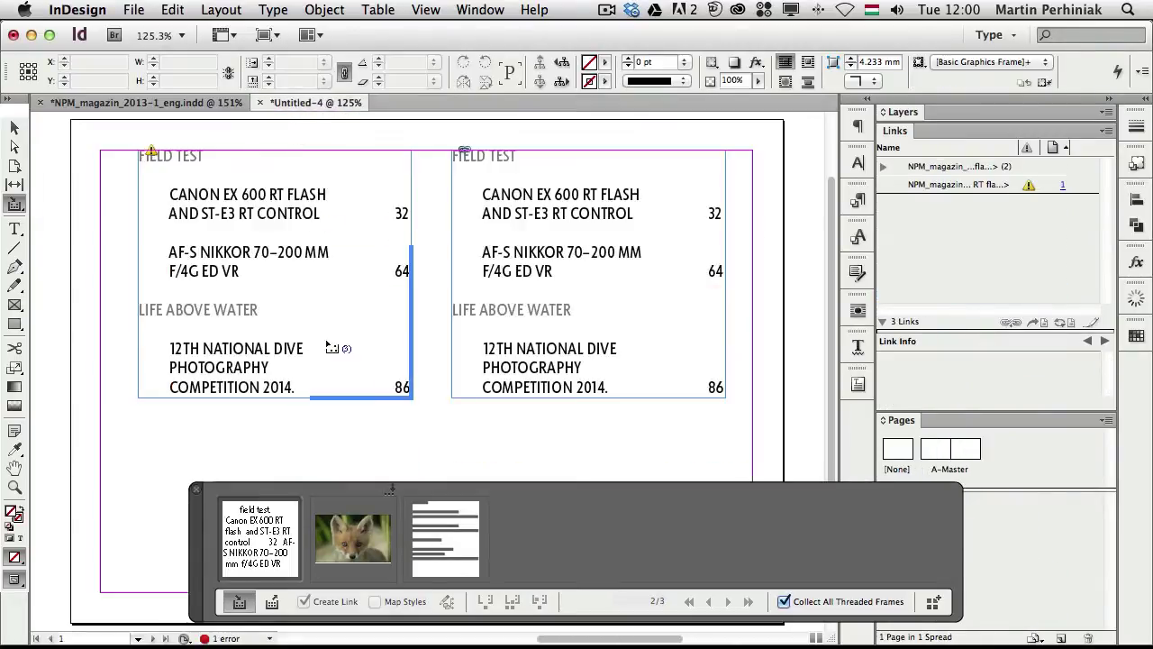
left_click(272, 603)
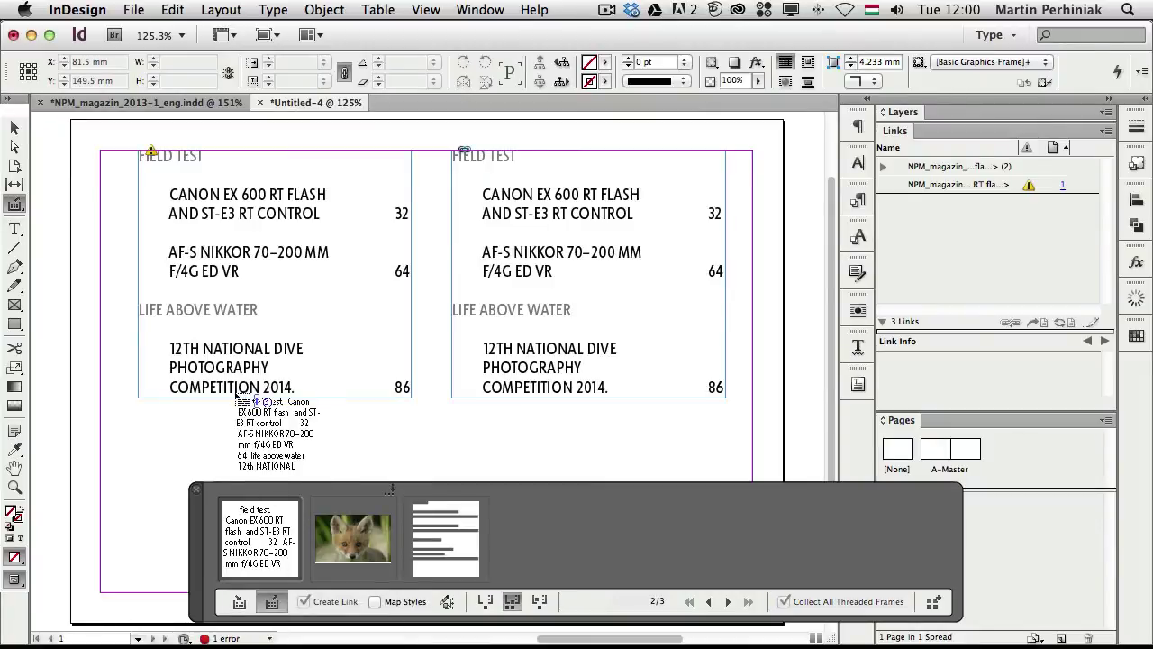
key("Right")
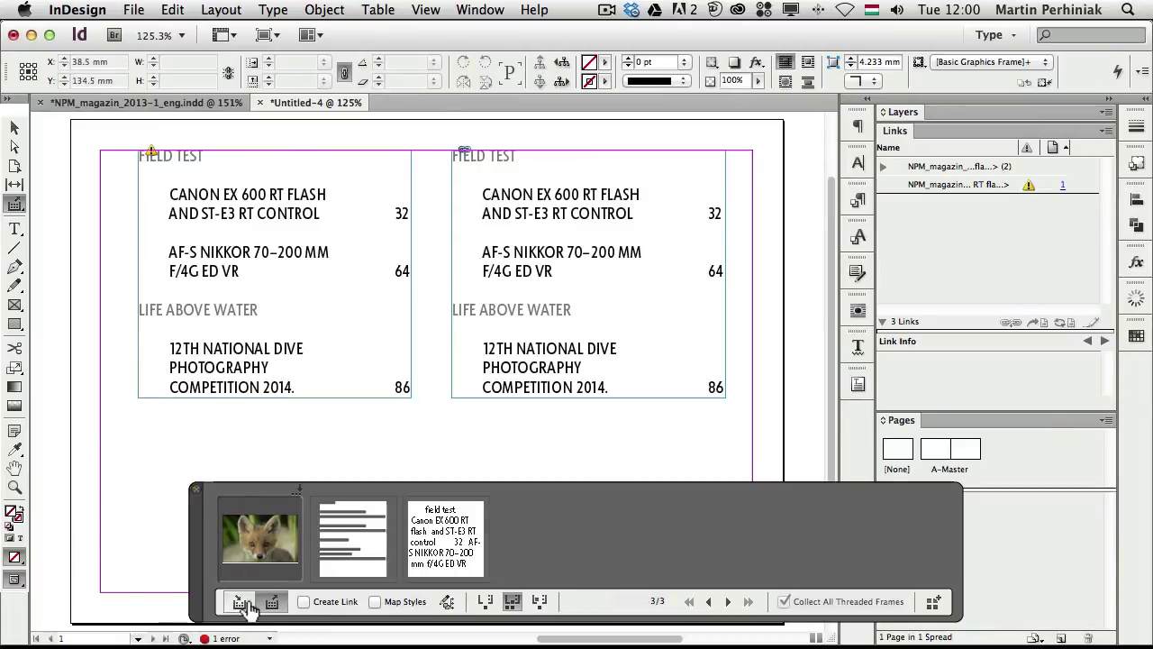
left_click(304, 601)
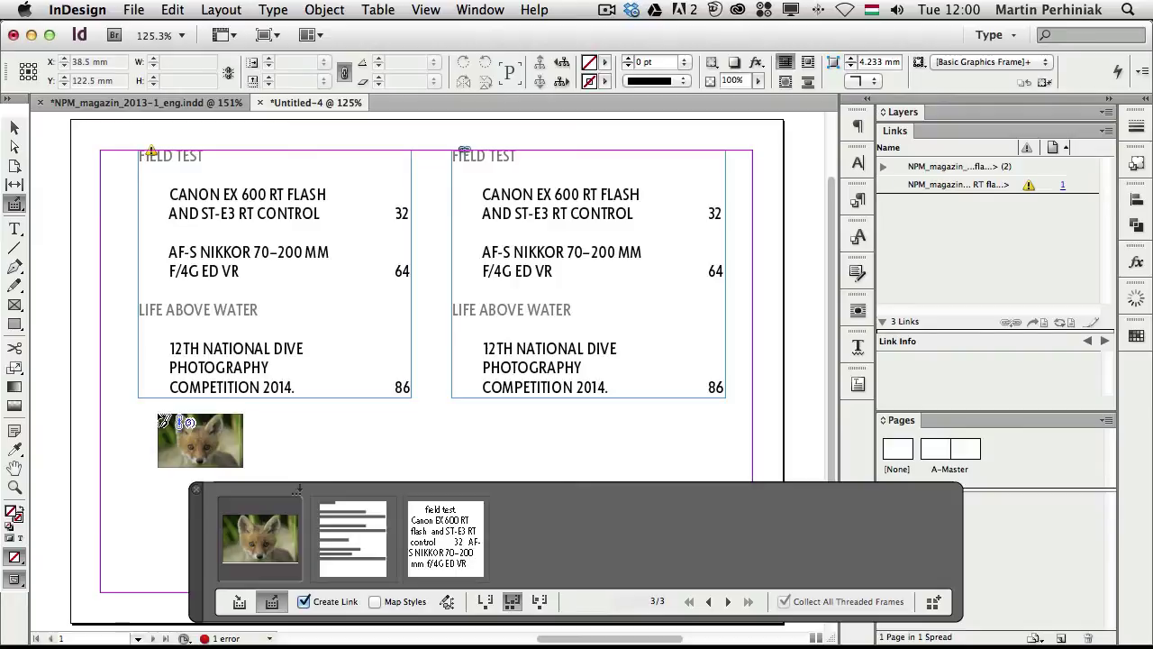
left_click_drag(133, 410, 361, 525)
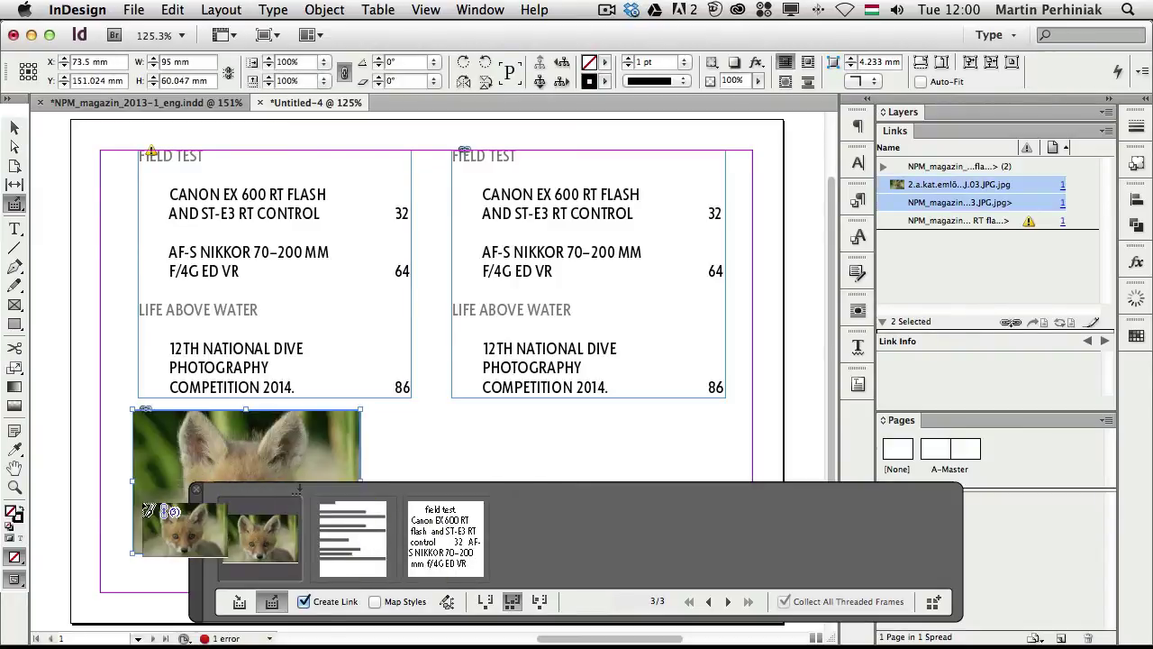
key("alt+super+b")
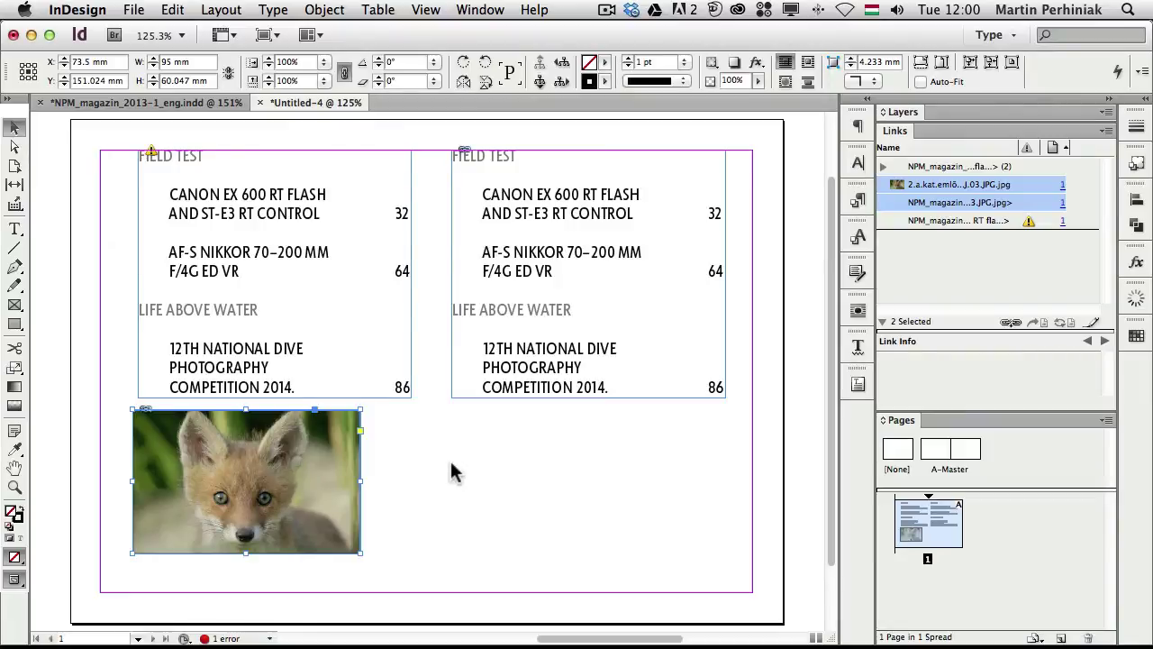
Enlarge the linked fox image inside its frame to about 122%, reposition it around the eyes, and return to the magazine document.
left_click(336, 472)
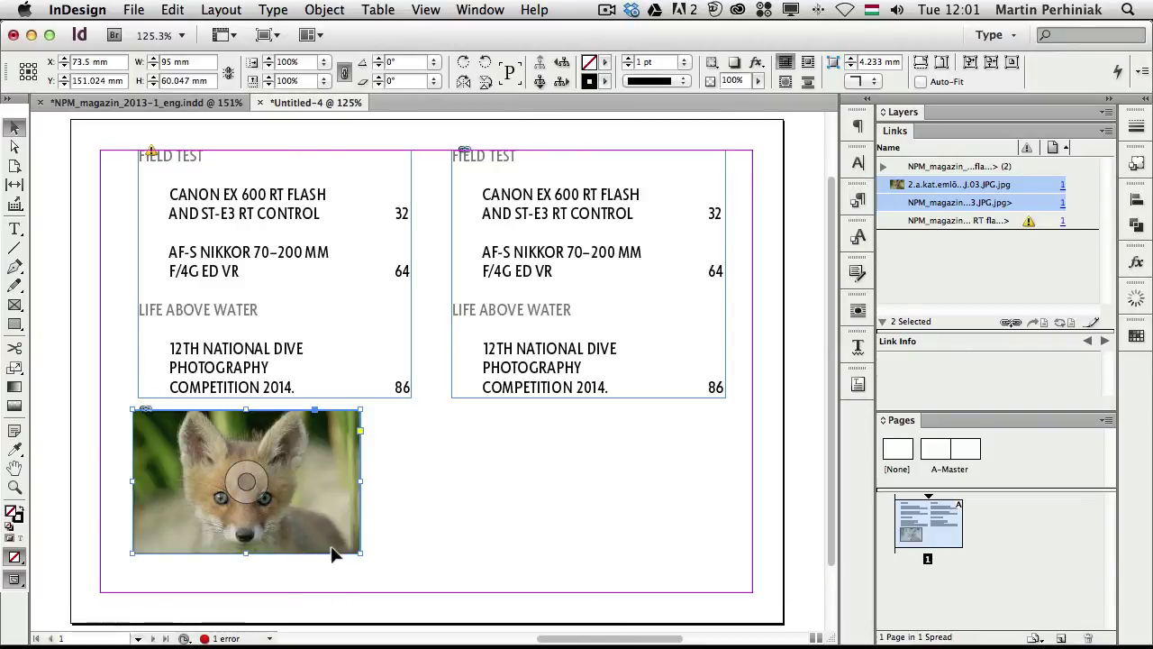
left_click(247, 485)
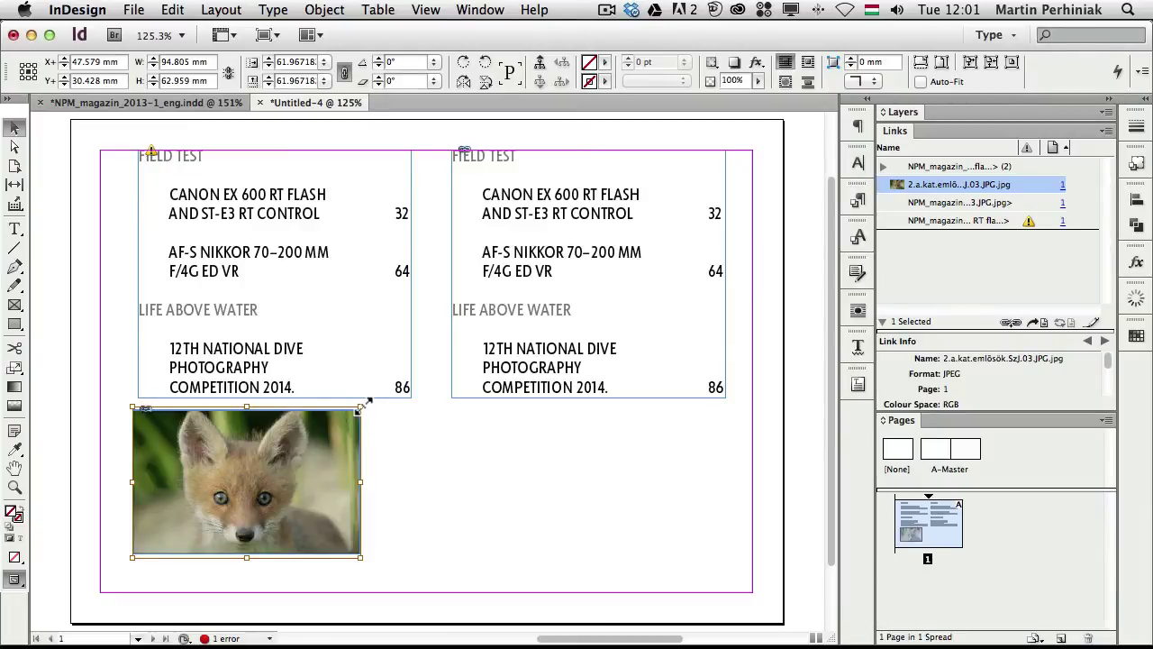
left_click_drag(360, 403, 440, 353)
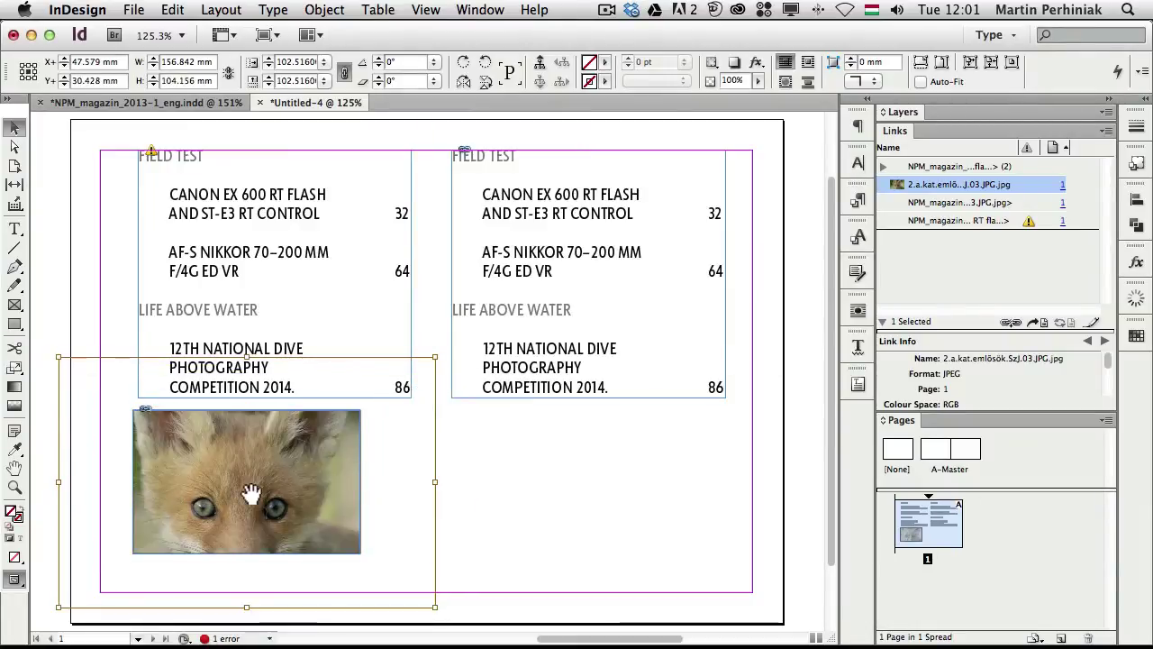
left_click_drag(268, 482, 275, 483)
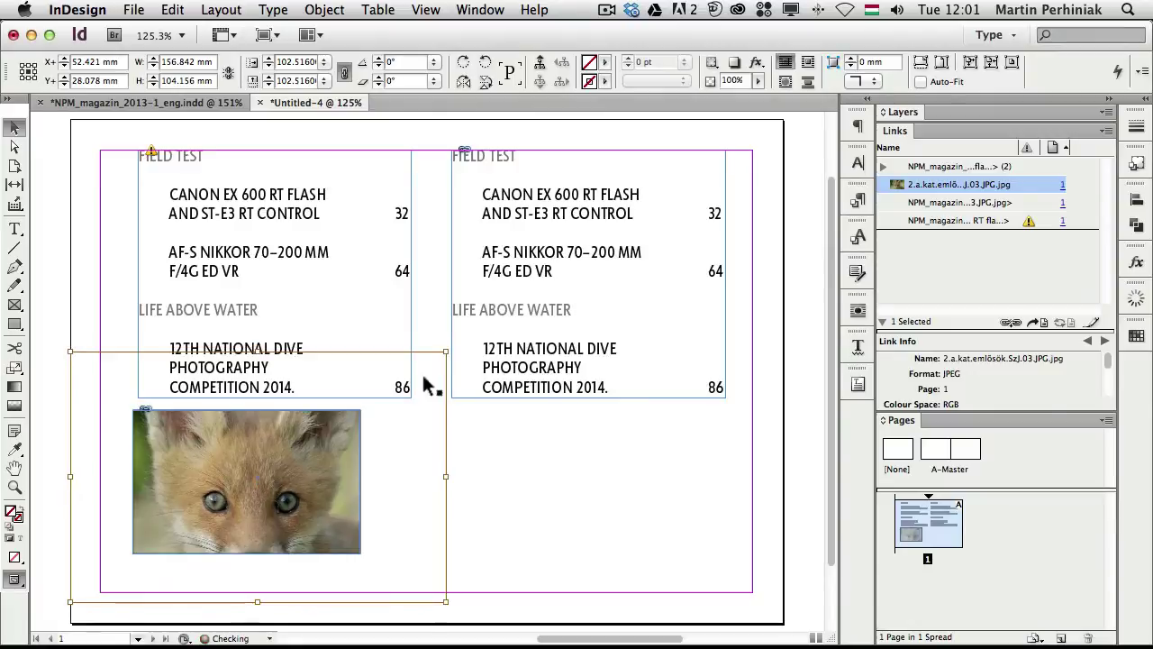
left_click_drag(443, 348, 480, 328)
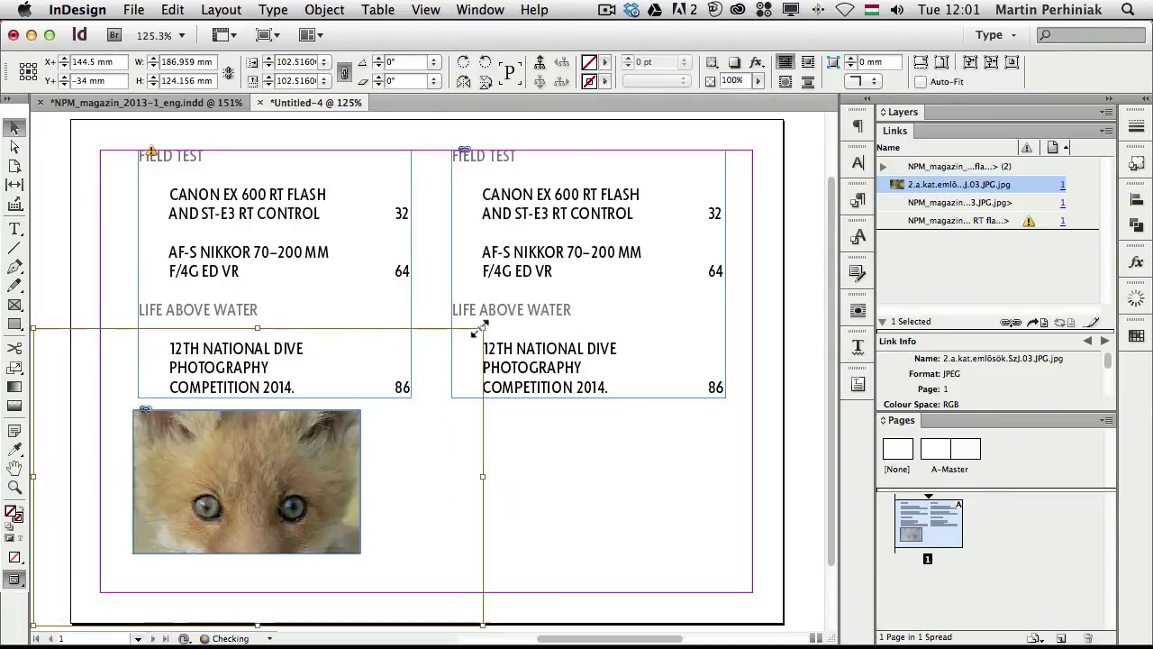
left_click_drag(276, 496, 269, 483)
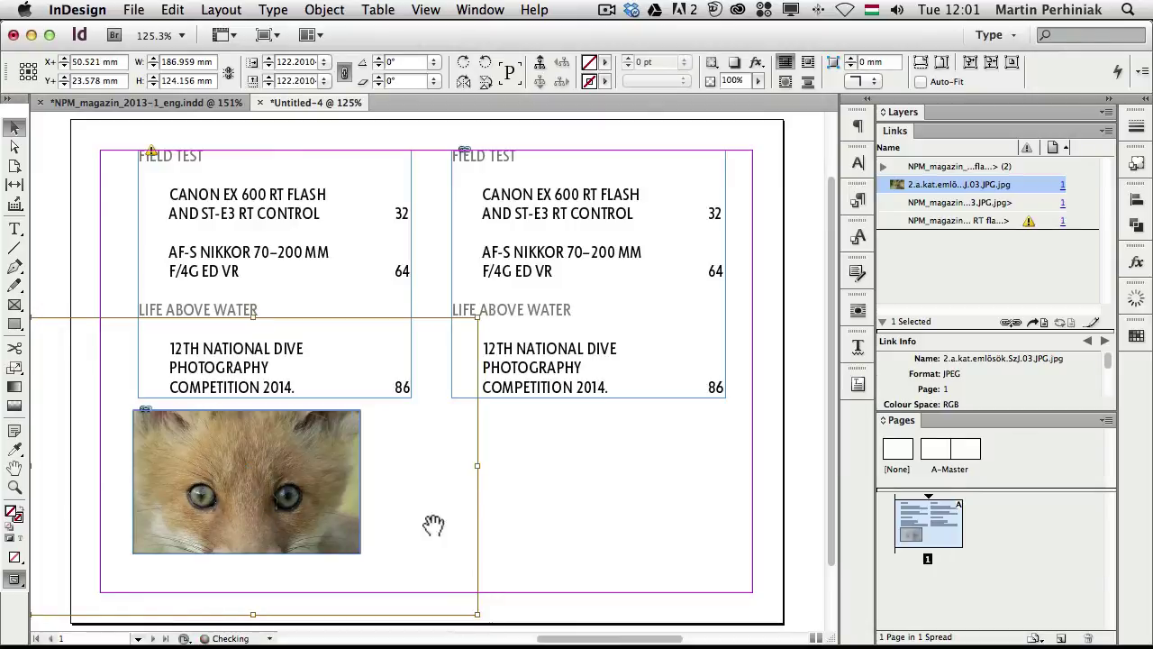
left_click(622, 559)
left_click(150, 101)
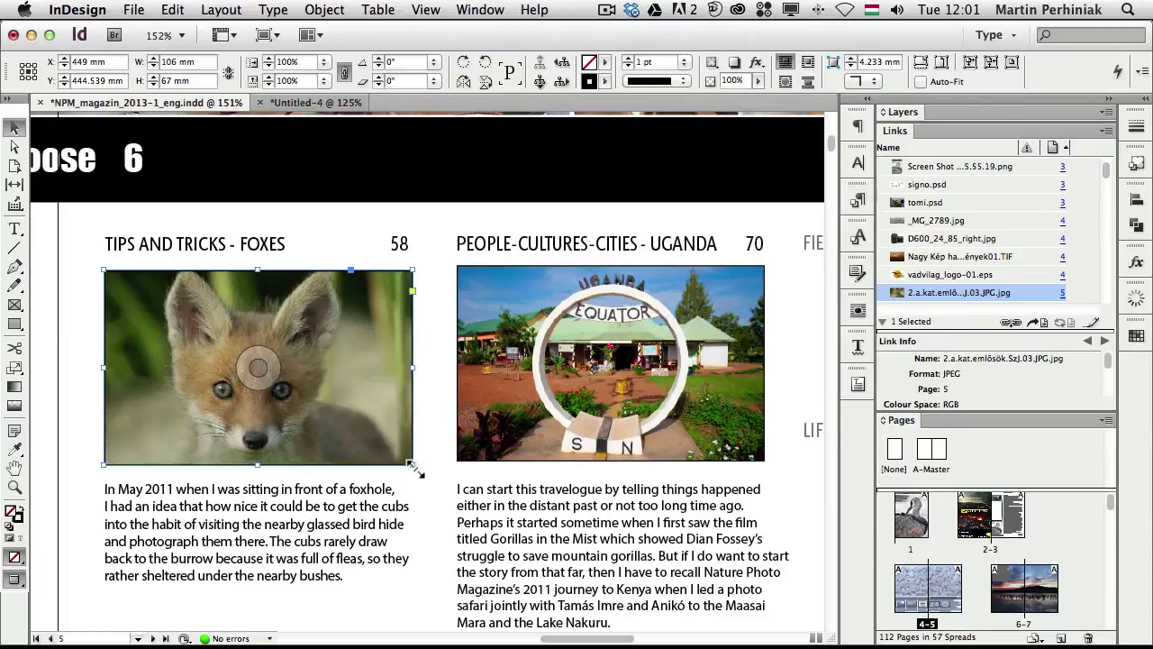
Scale the magazine's fox photo down to about 100 by 63 mm, and update its linked copy in Untitled-4, accepting the loss of local edits.
left_click_drag(413, 465, 393, 452)
mouse_move(375, 398)
left_mouse_down()
mouse_move(281, 106)
mouse_move(362, 405)
left_mouse_up()
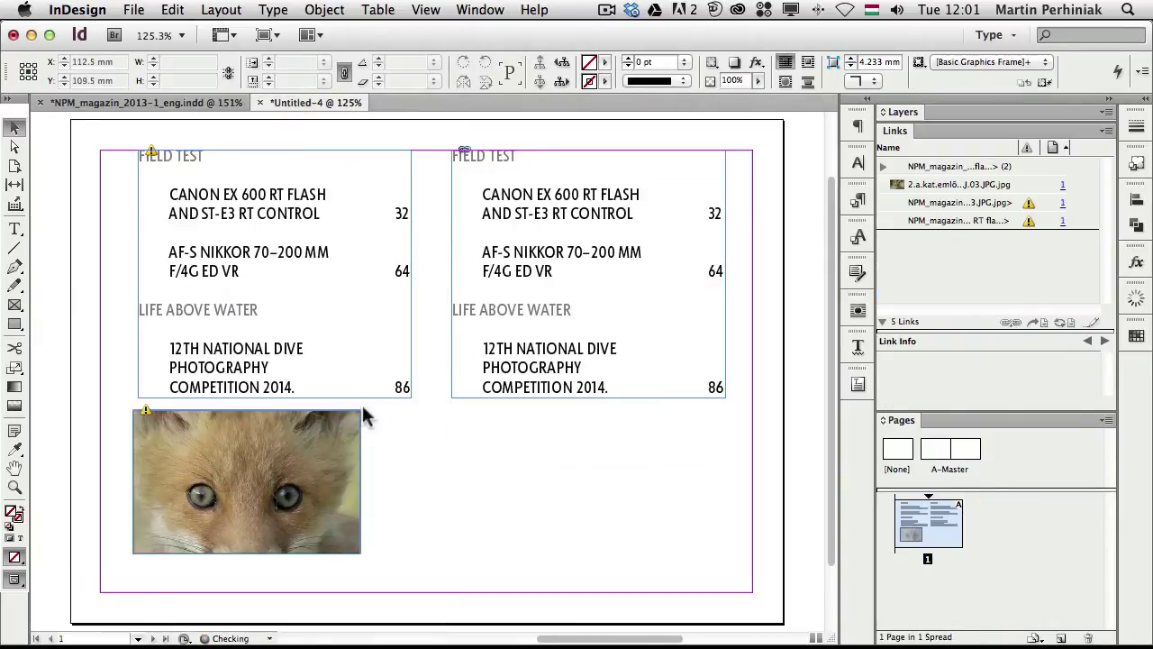
left_click(252, 420)
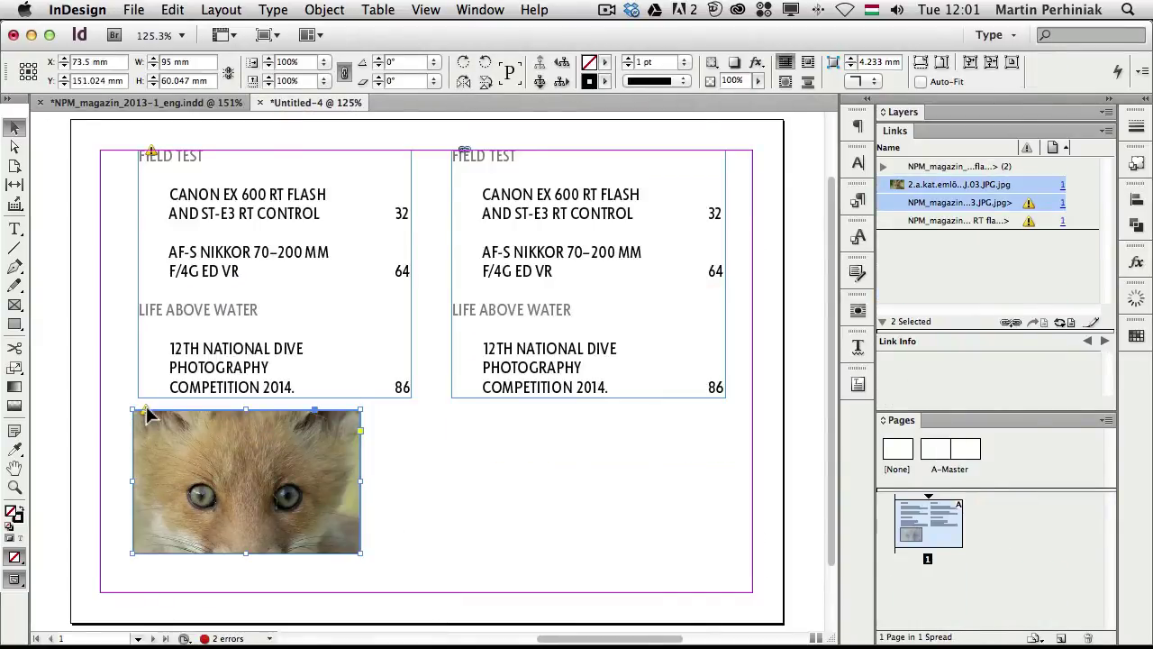
left_click(147, 412)
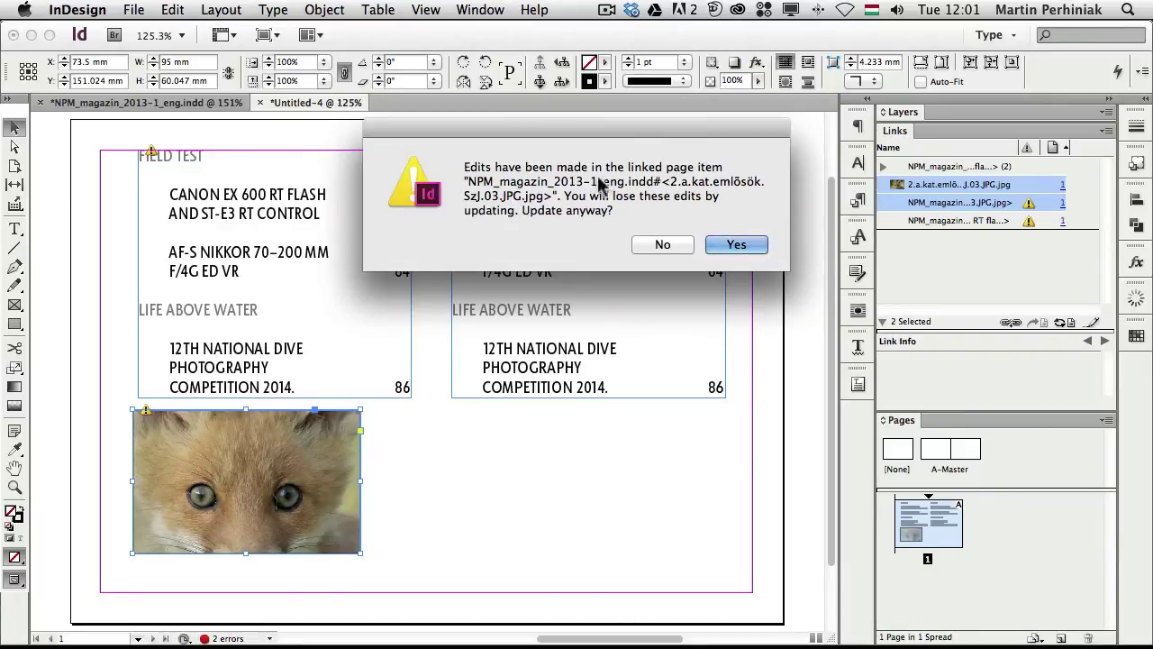
left_click(736, 248)
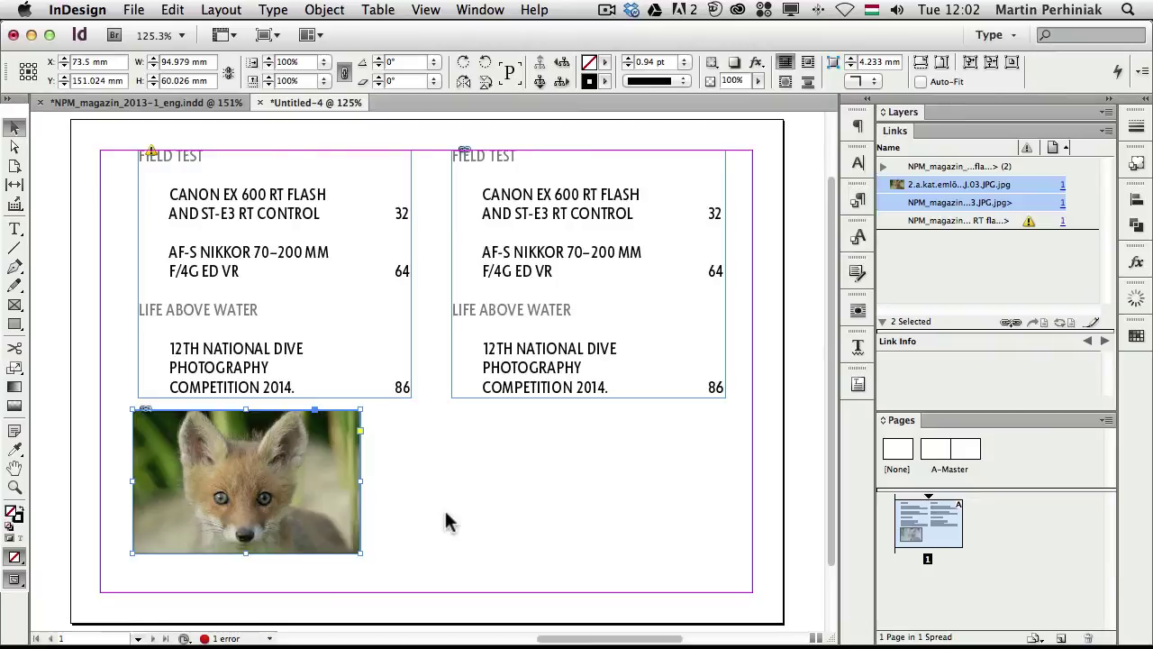
Review the linked fox's link options, keeping the overwrite warning enabled and Size and Shape preserved during updates.
left_click(1106, 132)
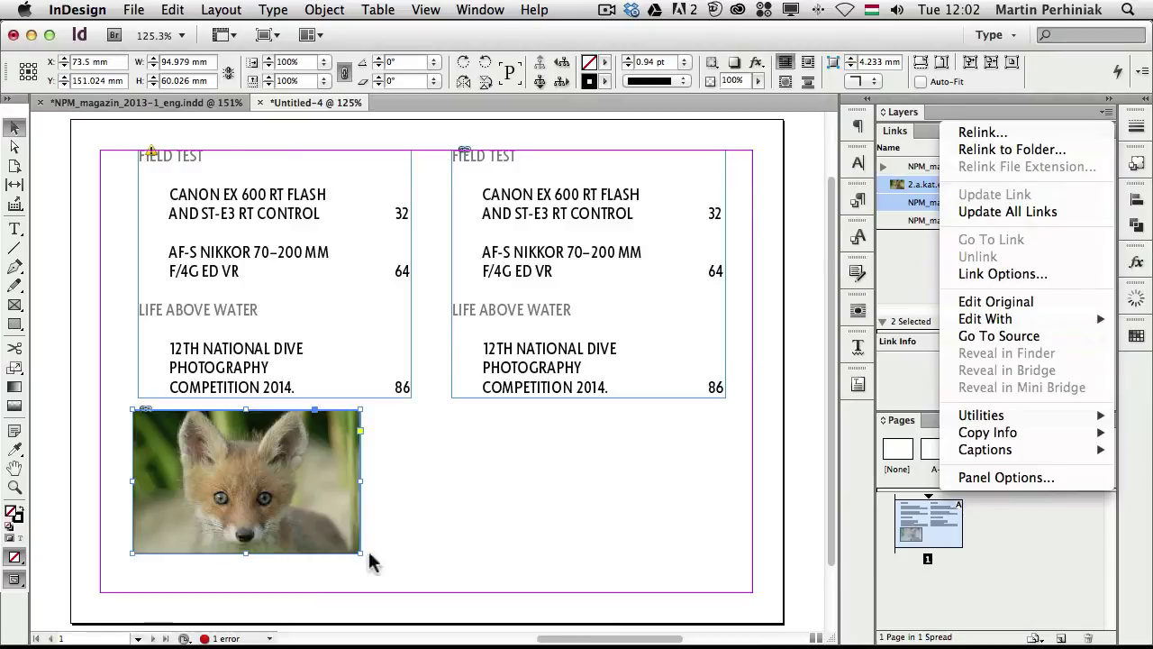
left_click(998, 273)
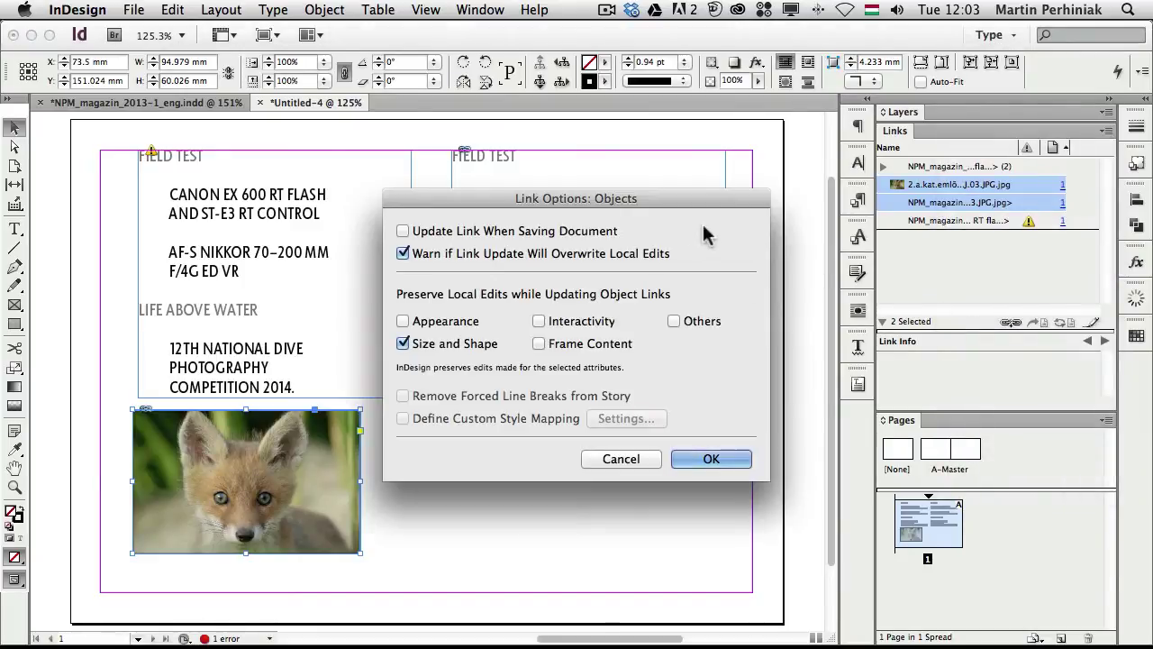
left_click_drag(594, 193, 547, 204)
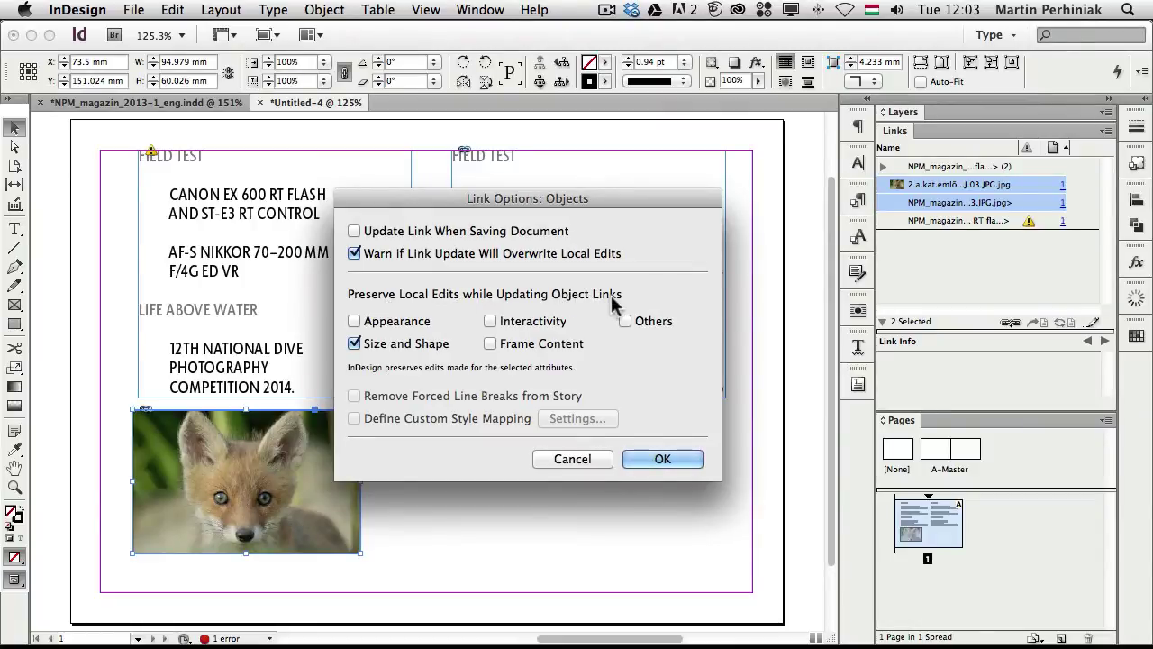
left_click(355, 343)
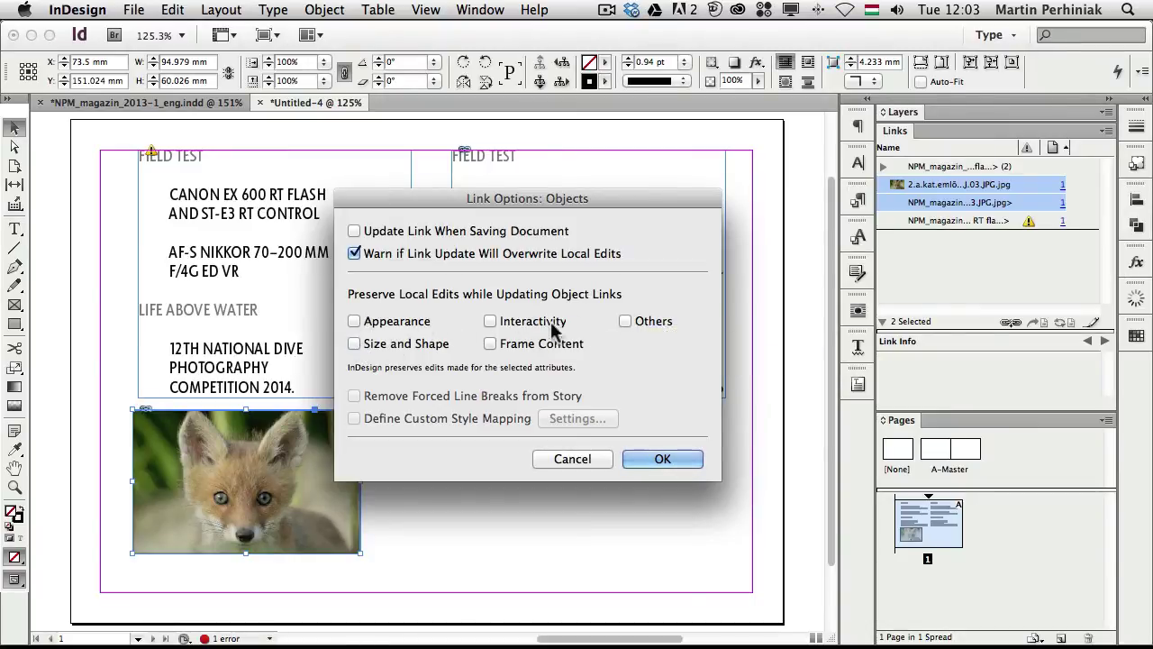
left_click(399, 342)
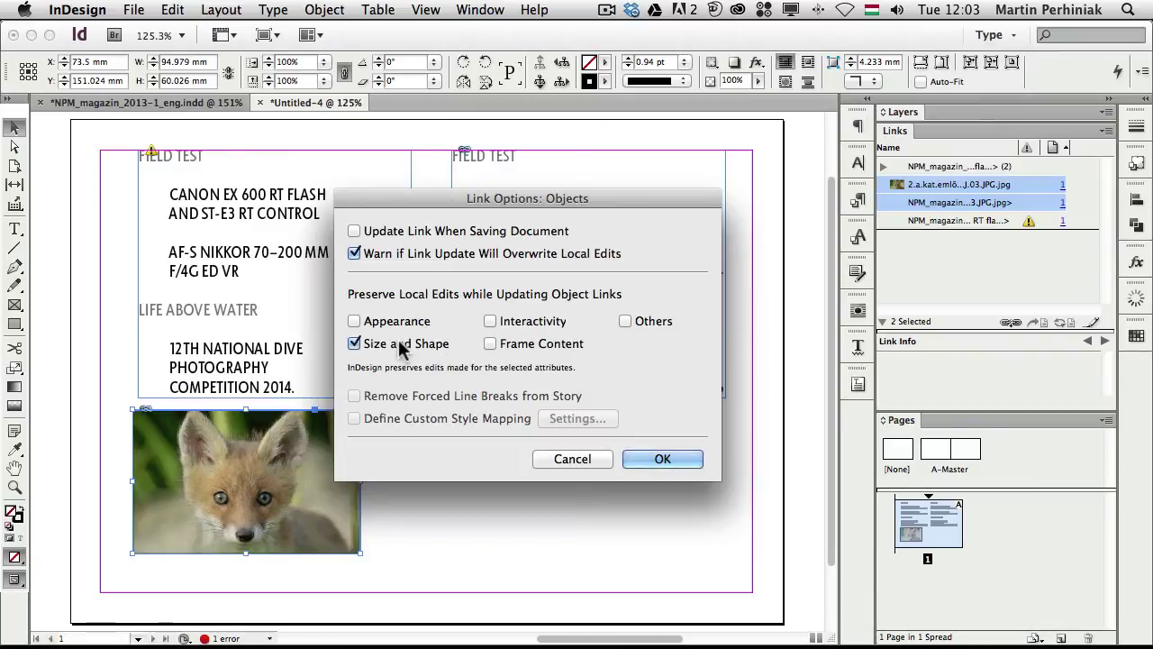
left_click(653, 458)
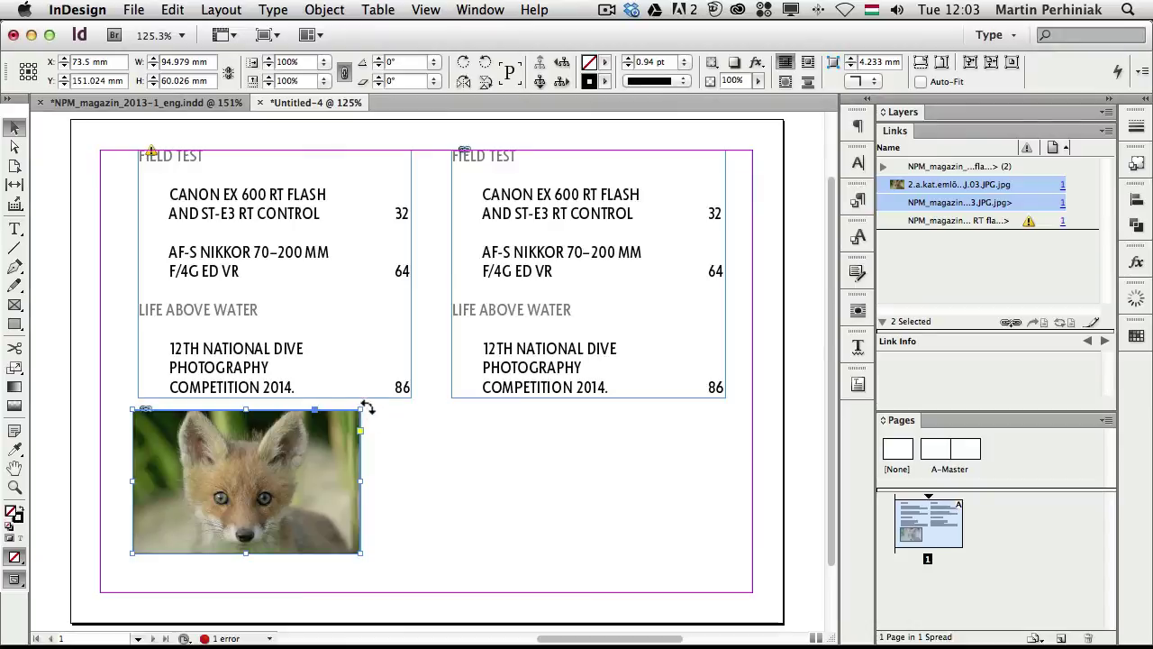
Rotate the linked fox frame about 20.5°, and mirror it across its width to about 102 mm wide.
left_click_drag(367, 405, 340, 345)
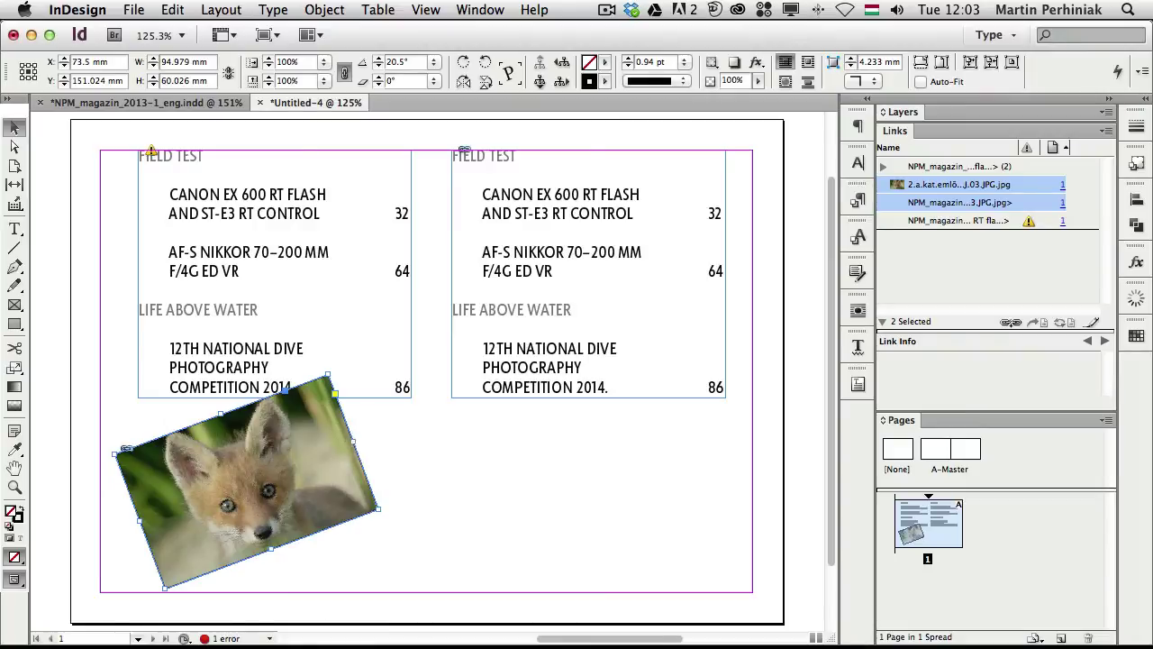
left_click_drag(351, 441, 129, 508)
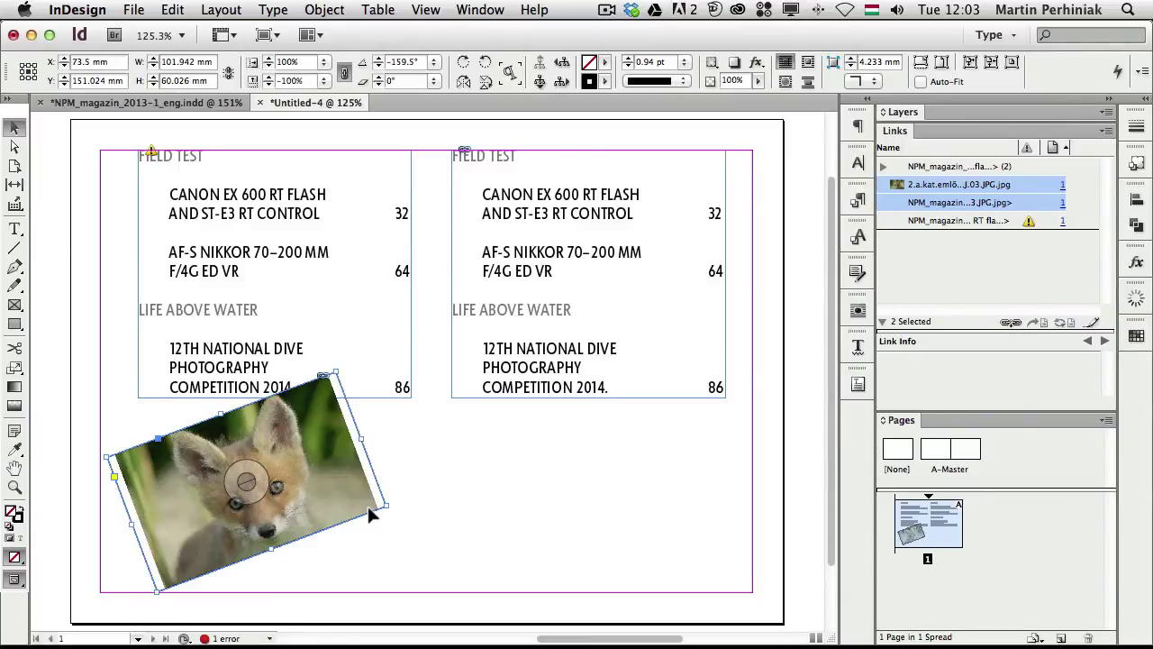
left_click(431, 477)
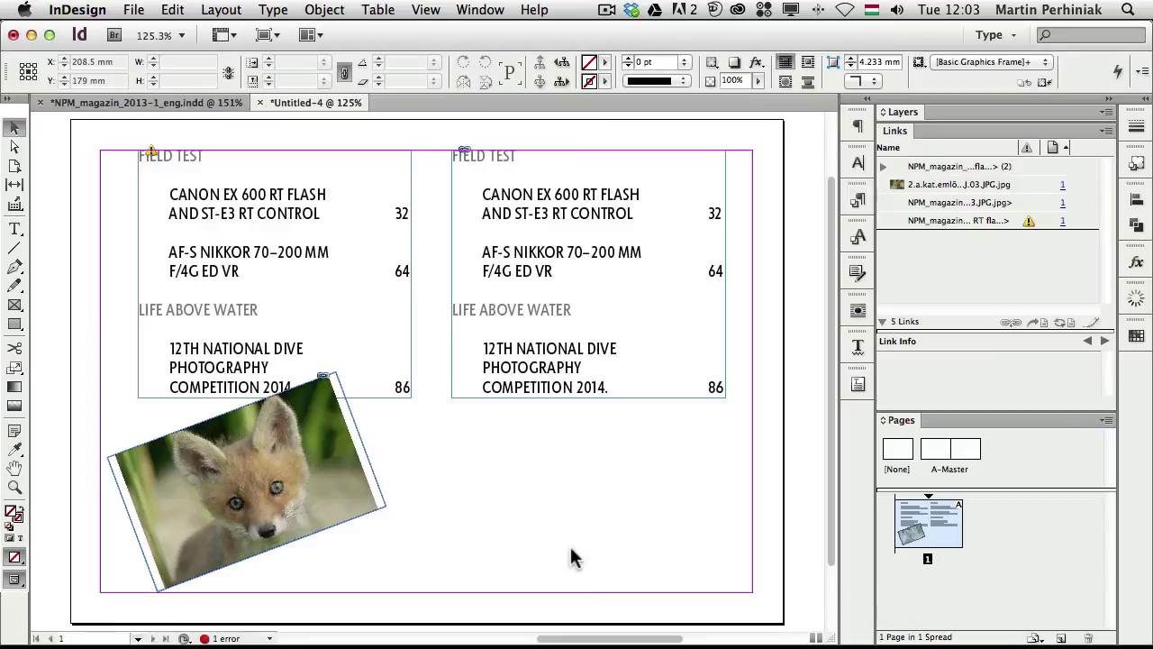
Enlarge the magazine's fox photo to about 118 by 75 mm, and give its frame a 6 pt stroke in C=100 M=0 Y=0 K=0.
left_click(140, 104)
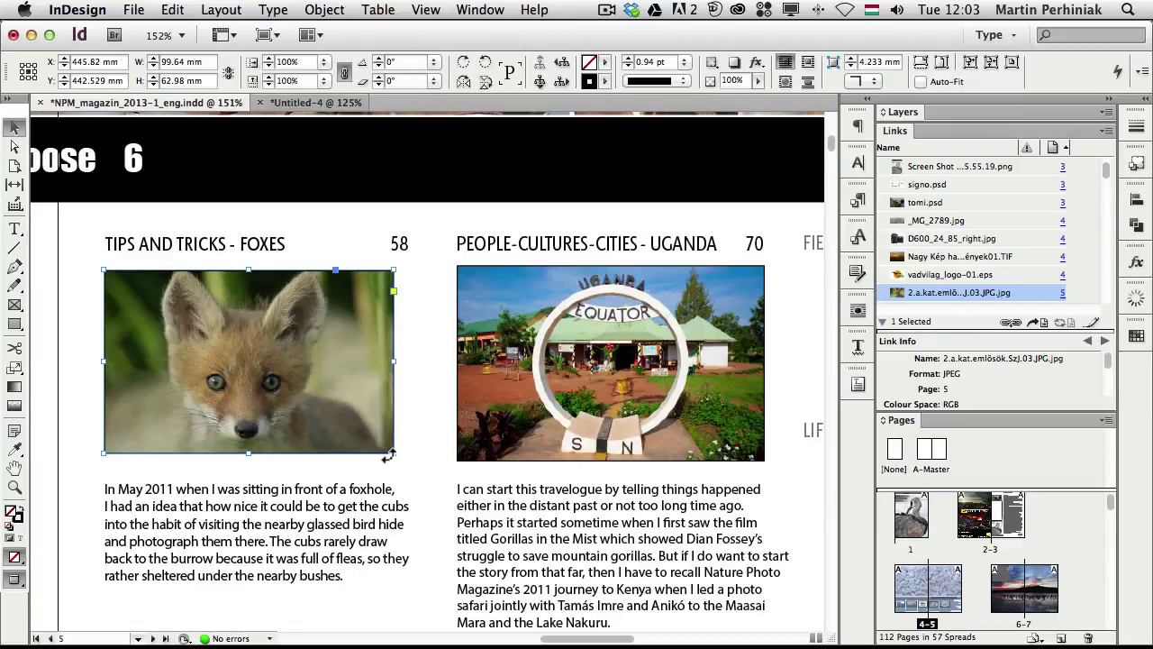
left_click_drag(394, 453, 448, 487)
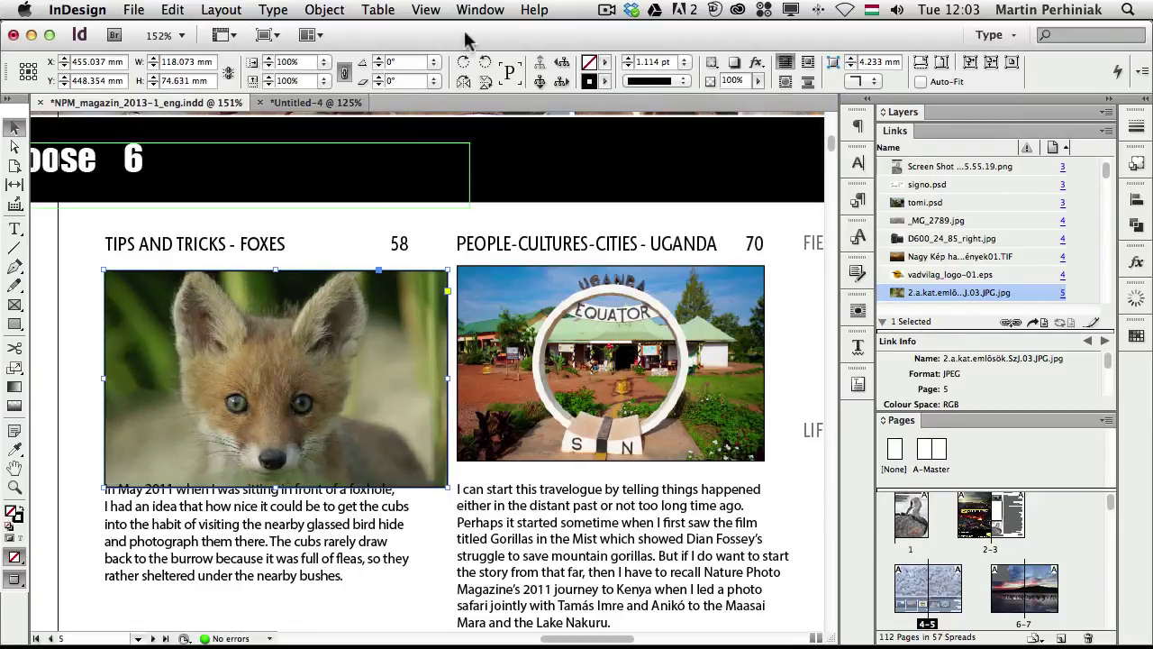
left_click(630, 61)
left_click(629, 58)
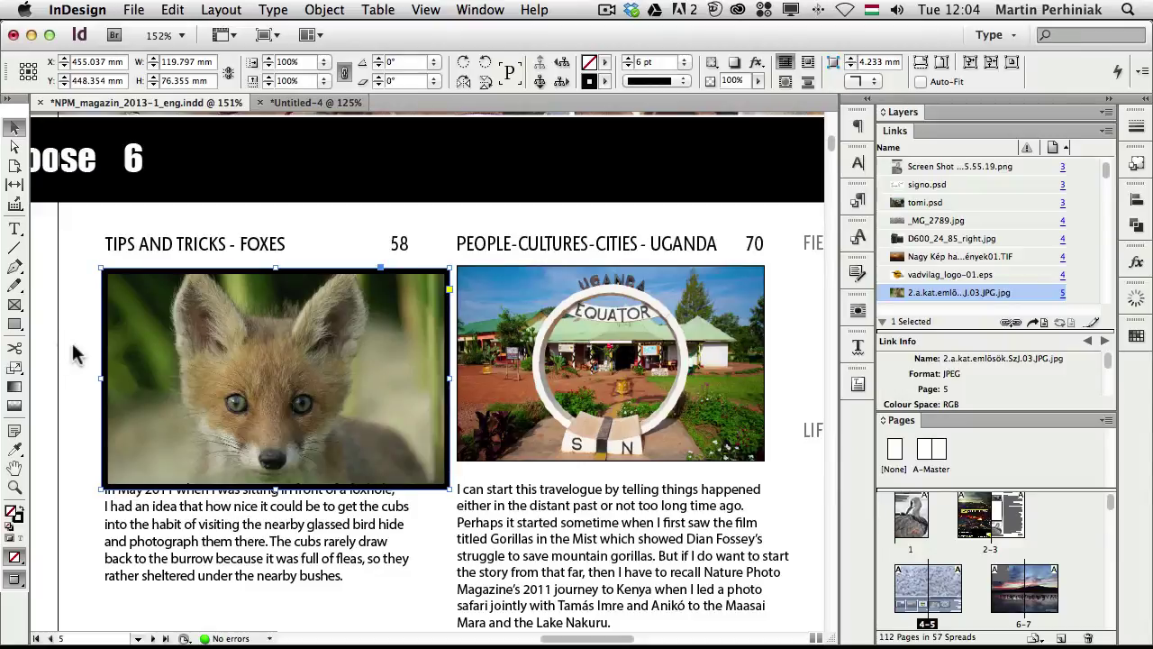
left_click(607, 81)
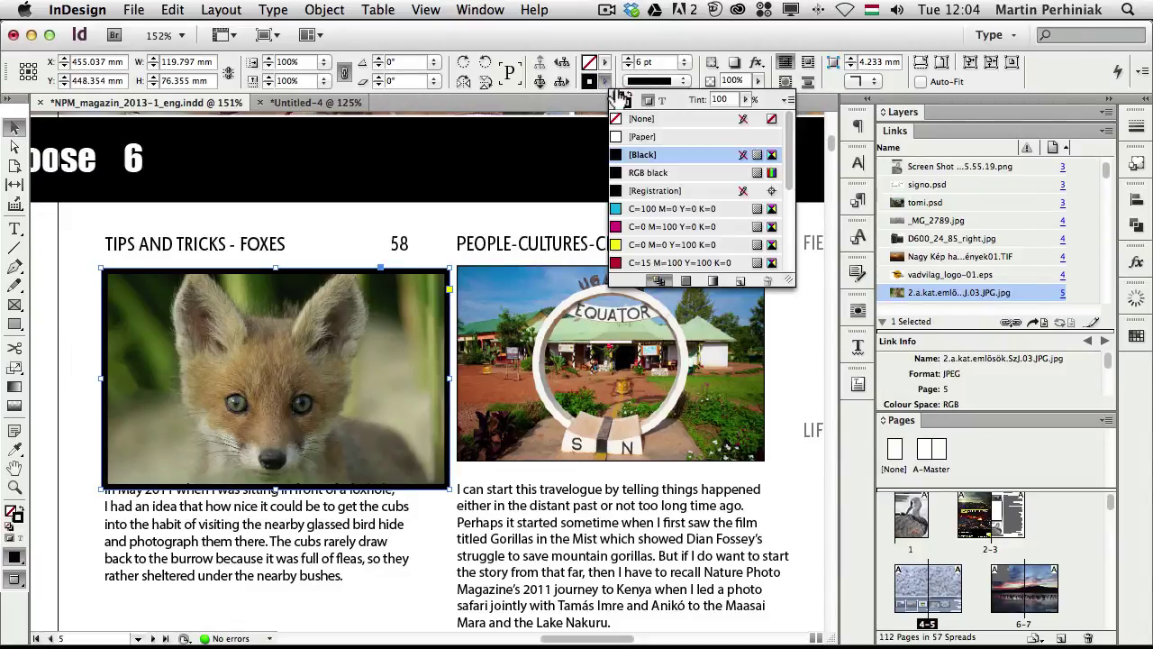
left_click(648, 210)
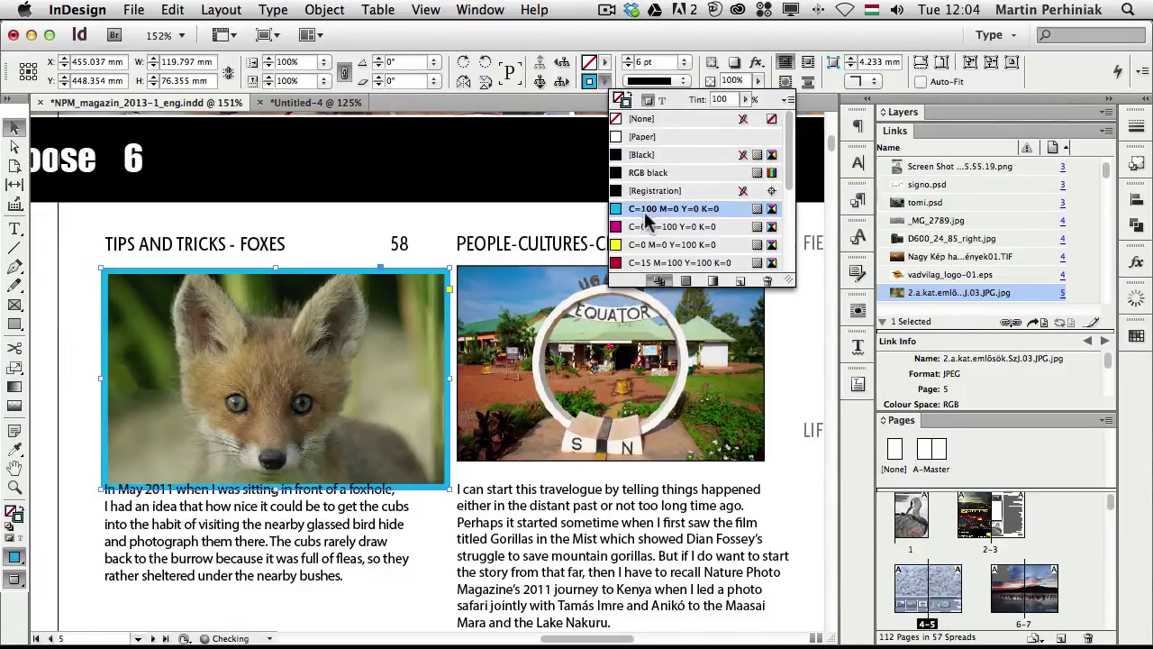
left_click(81, 344)
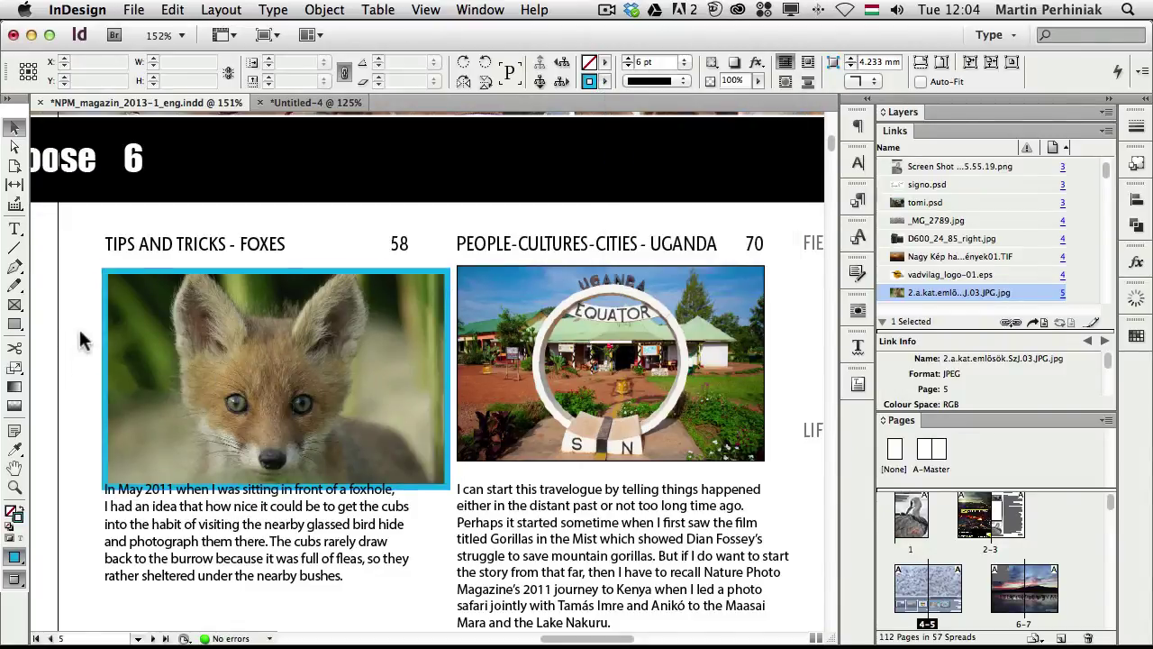
Update the modified fox link in Untitled-4, overwriting local edits, and compare before and after by undoing and redoing the update.
left_click(302, 100)
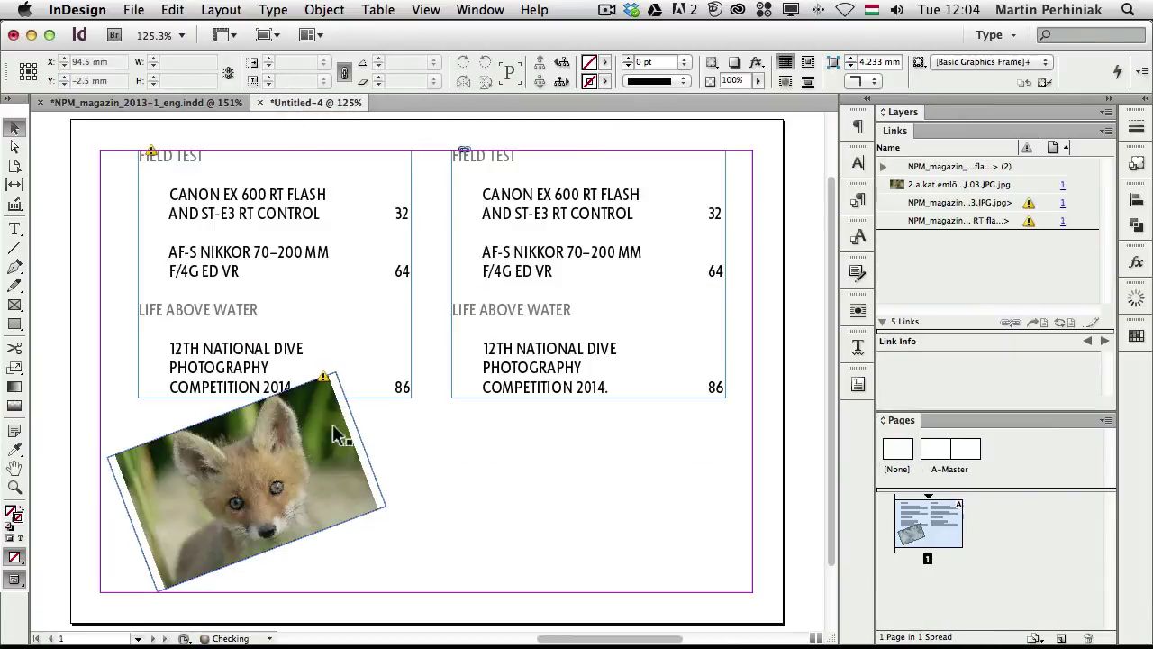
left_click(330, 497)
left_click(326, 376)
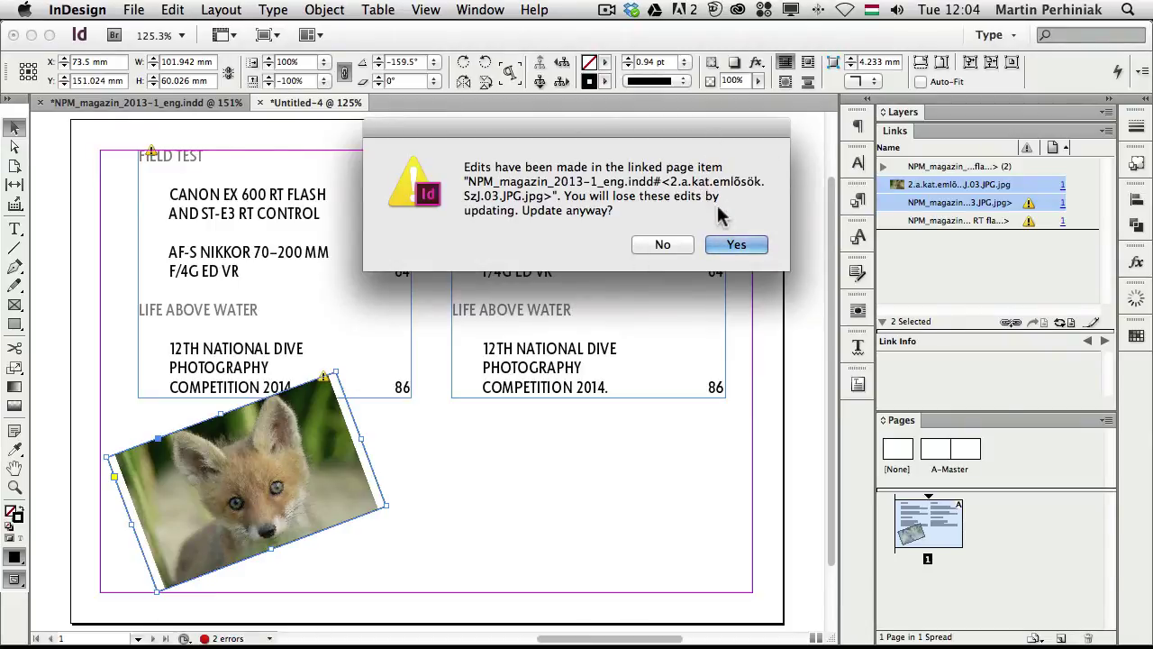
left_click(747, 246)
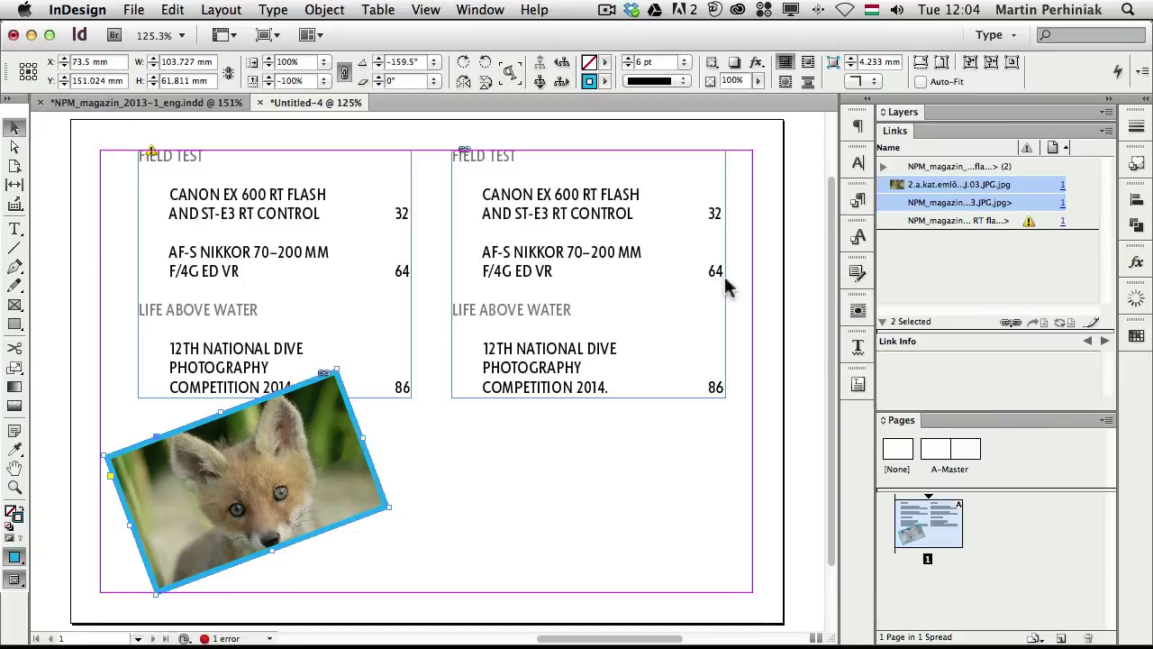
left_click(471, 467)
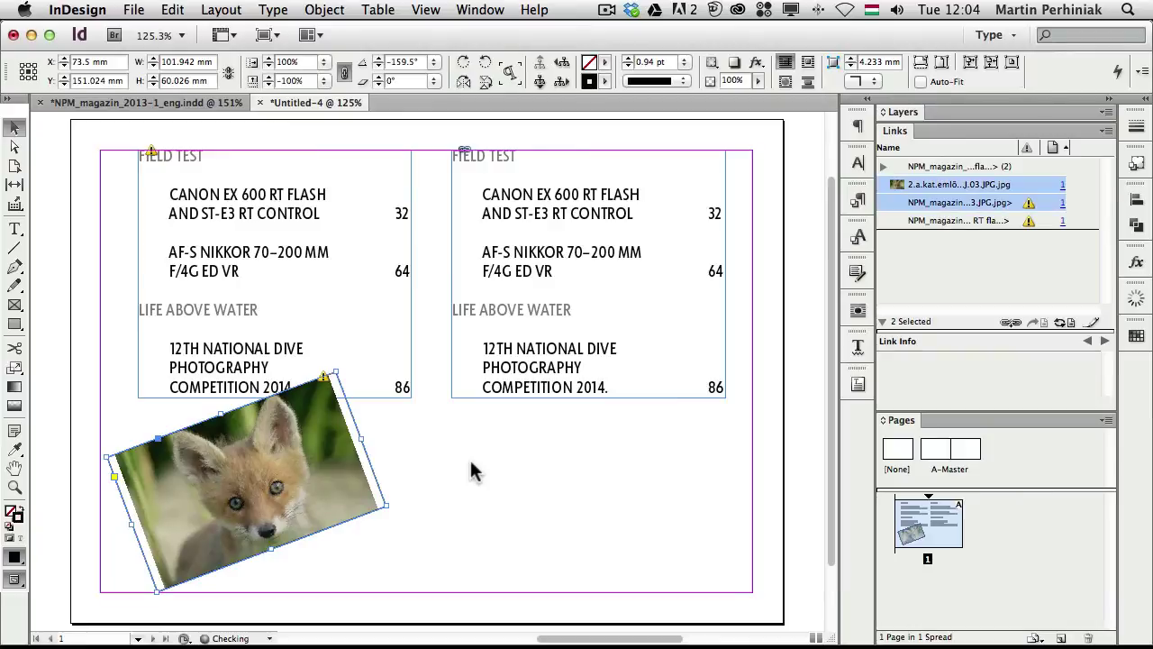
key("super+shift+z")
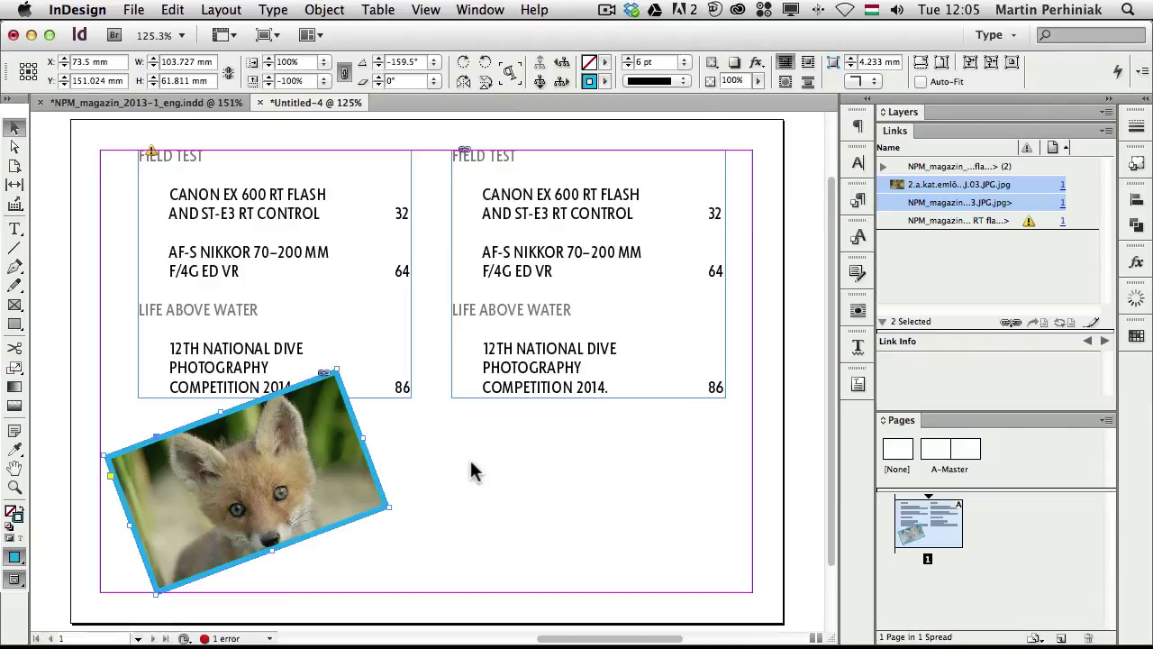
Save Untitled-4 to the Desktop as test, and close the document.
left_click(142, 10)
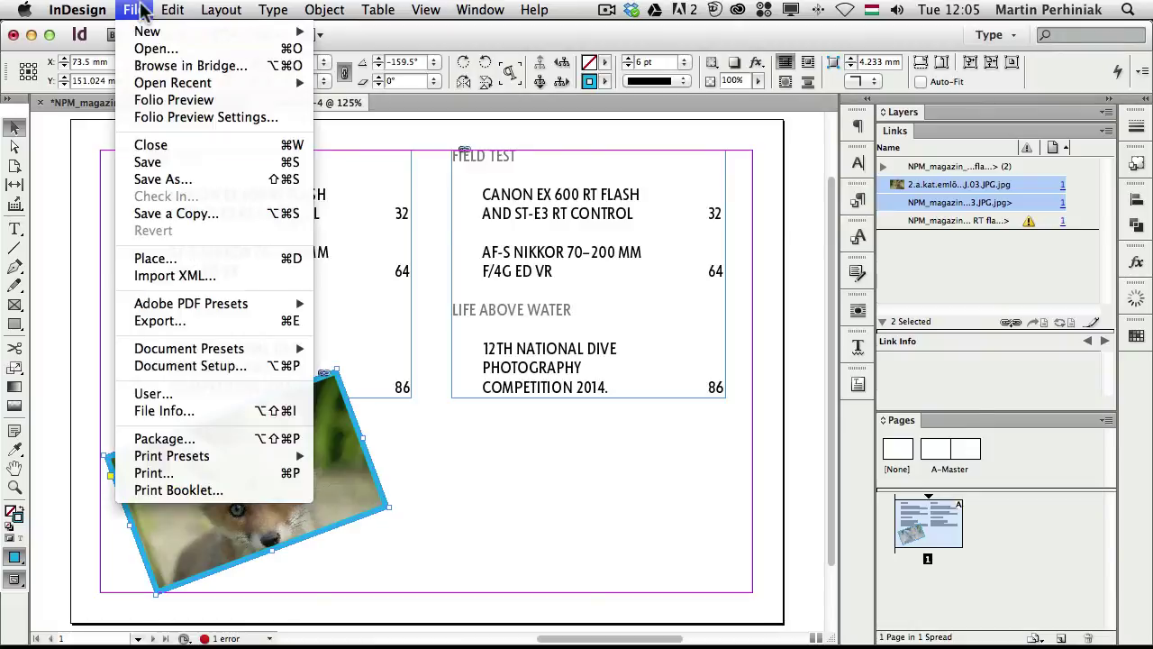
left_click(237, 164)
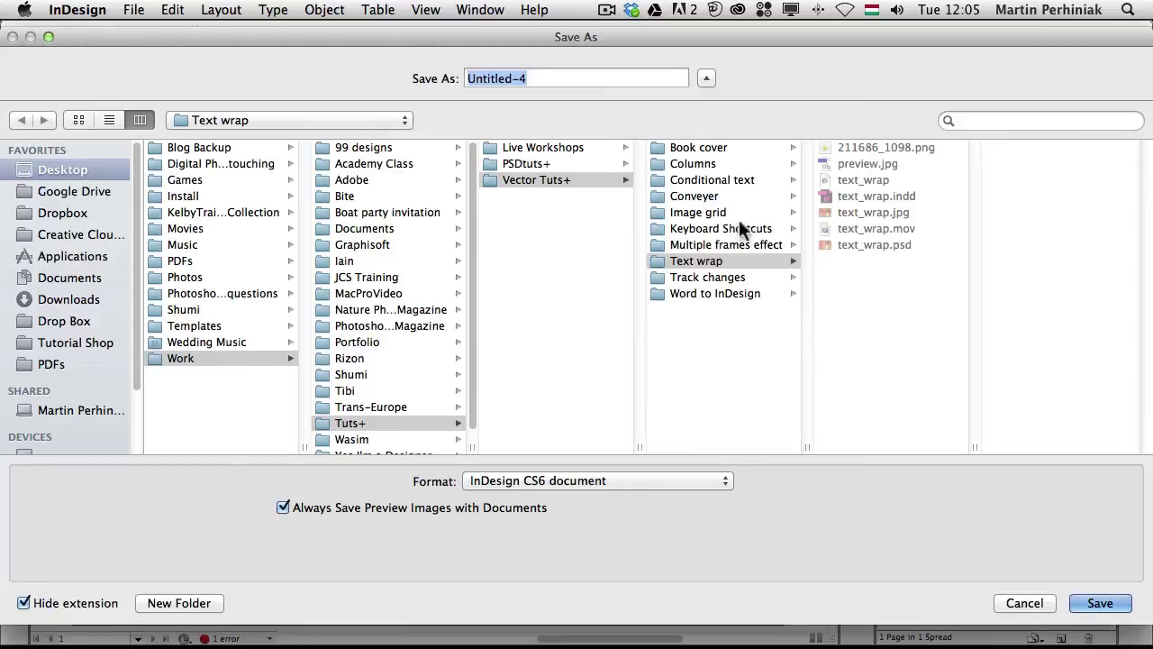
left_click(79, 169)
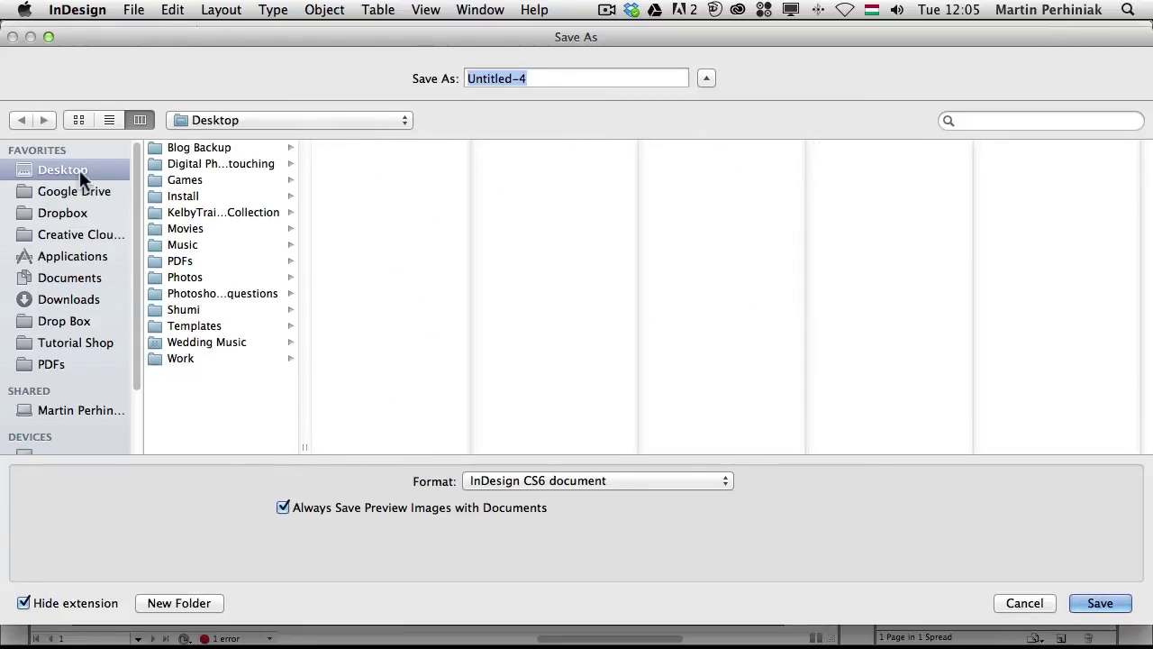
type("test")
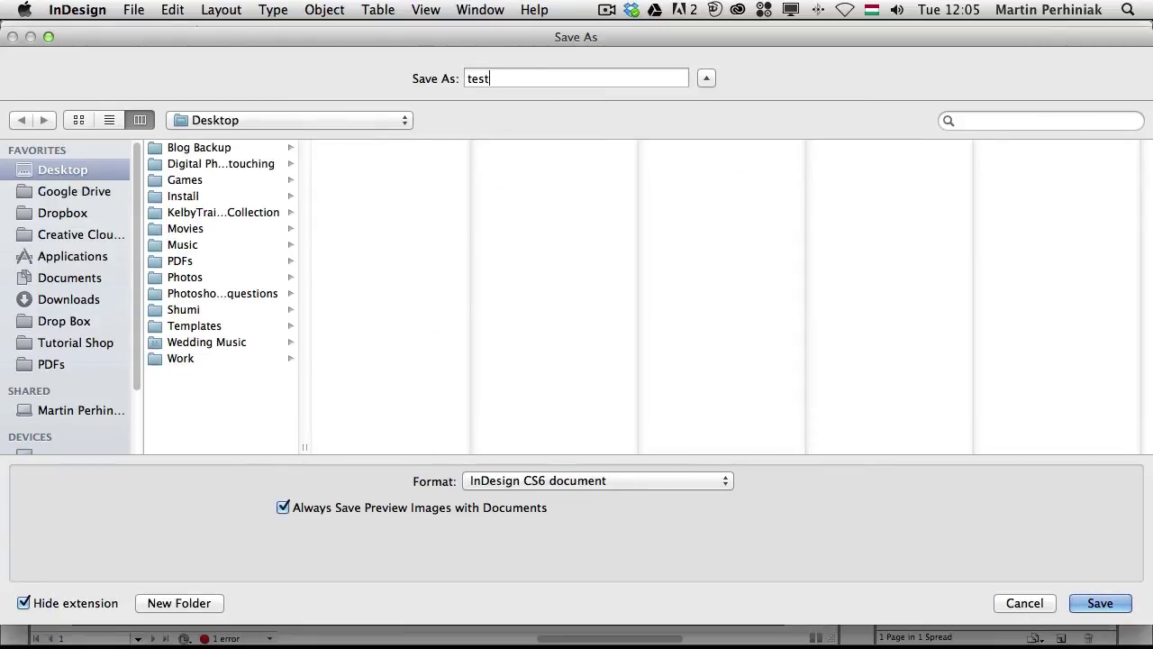
key("Return")
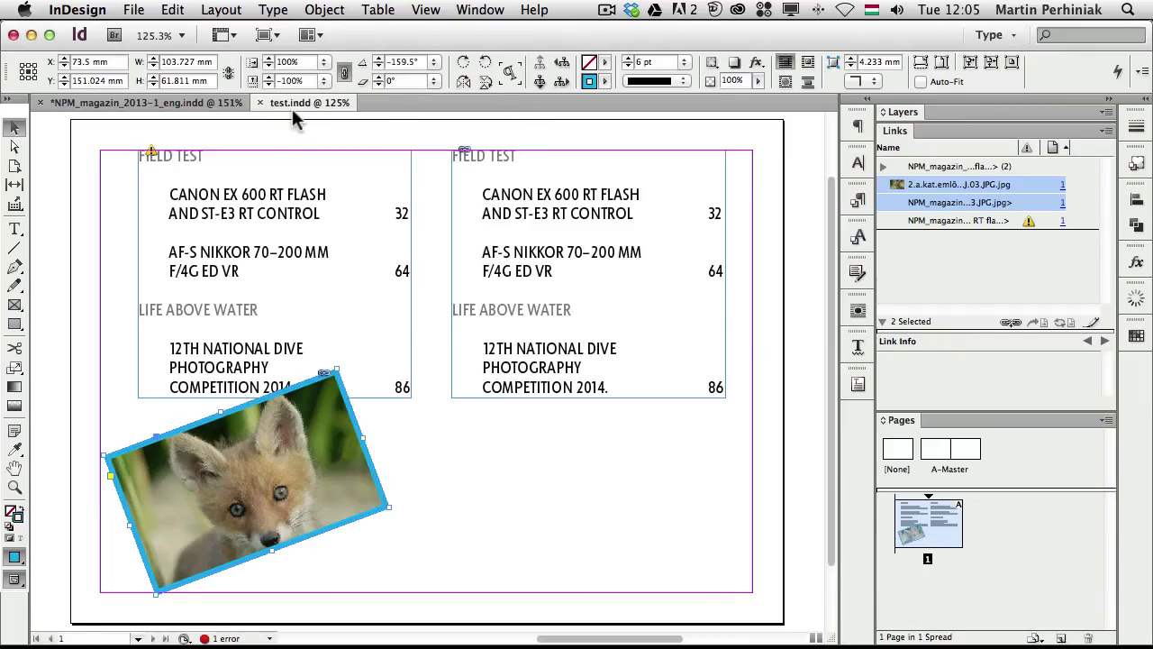
left_click(287, 105)
Undo the stroke and size changes made to the magazine's fox photo.
left_click(379, 380)
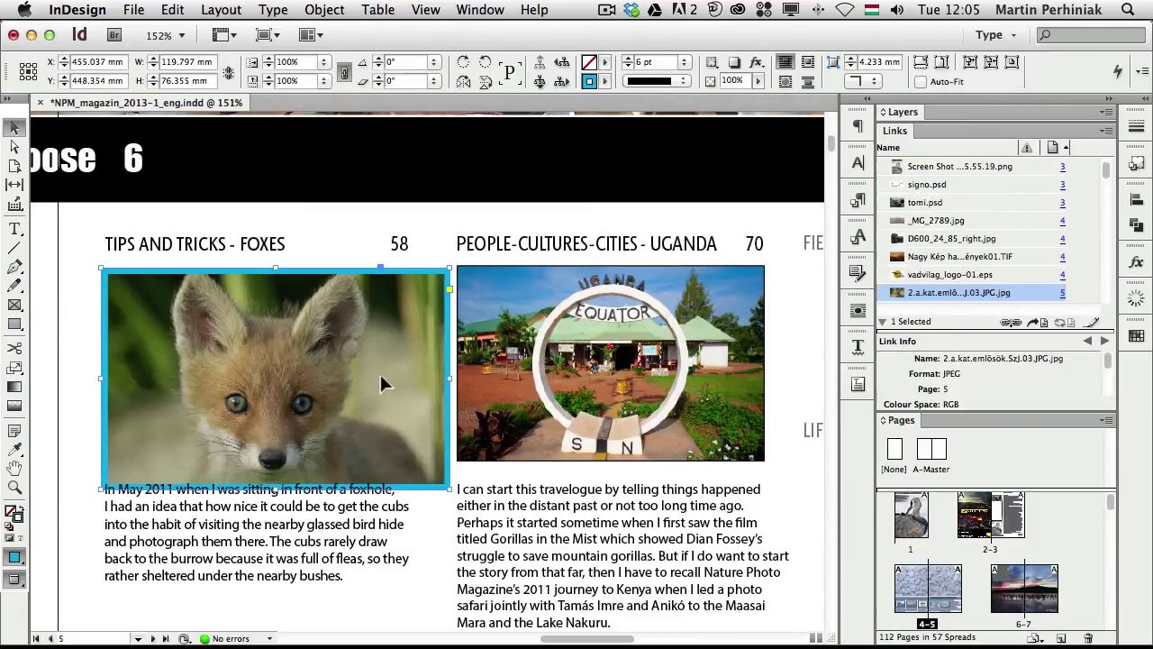
key("super+z")
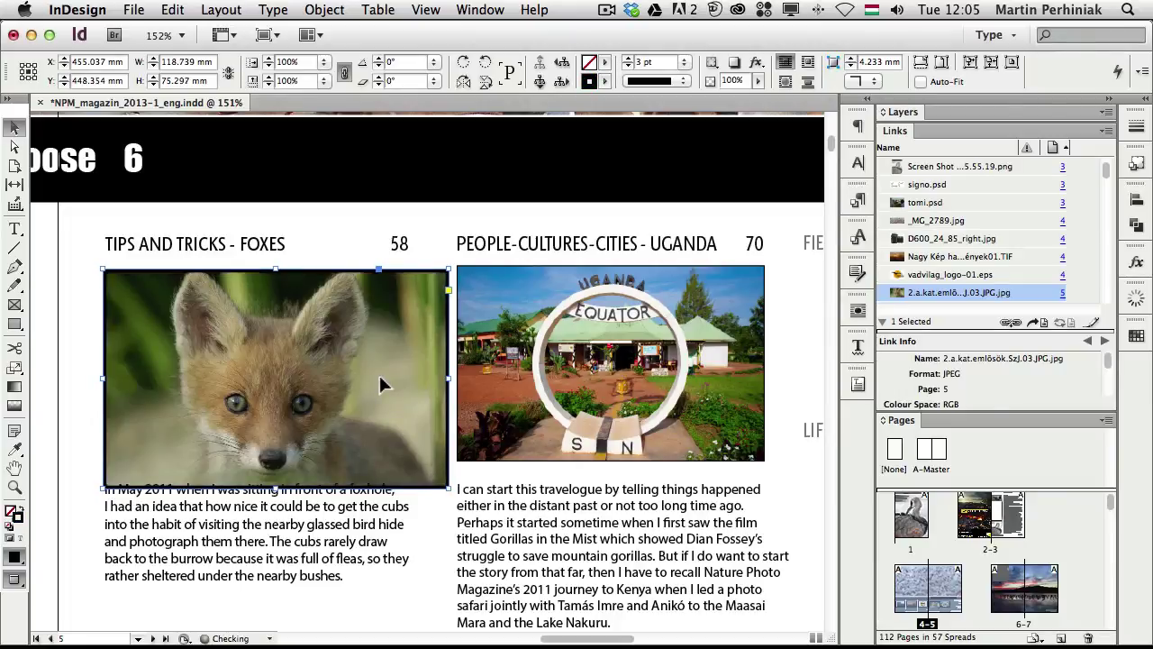
key("super+z")
key("super+z")
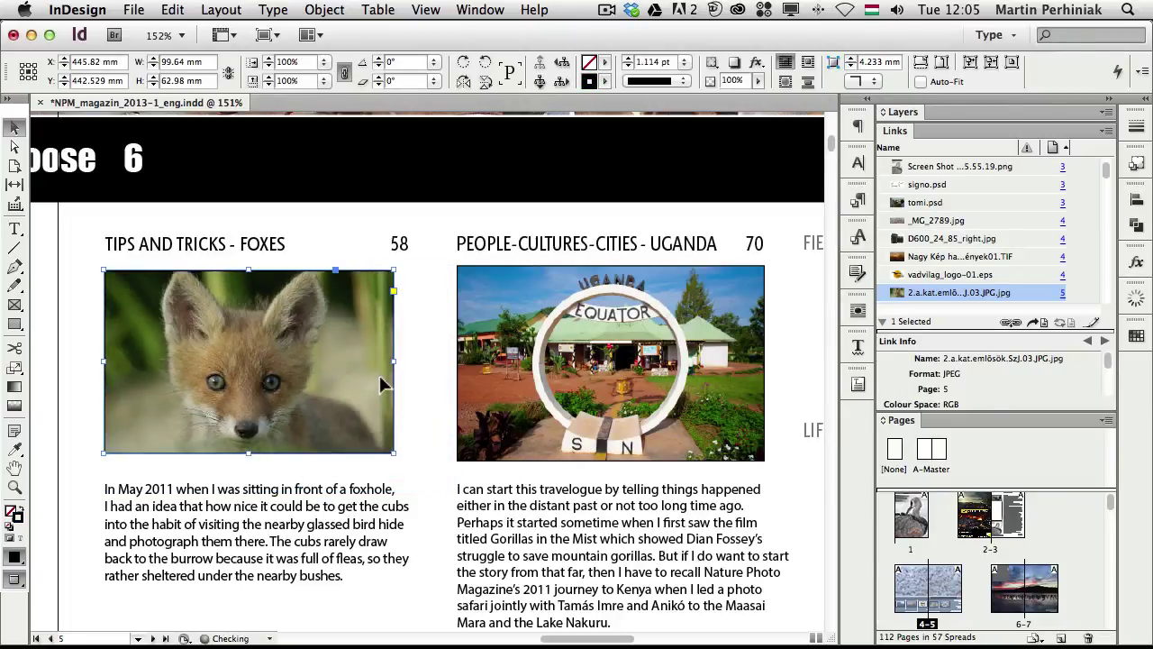
key("super+z")
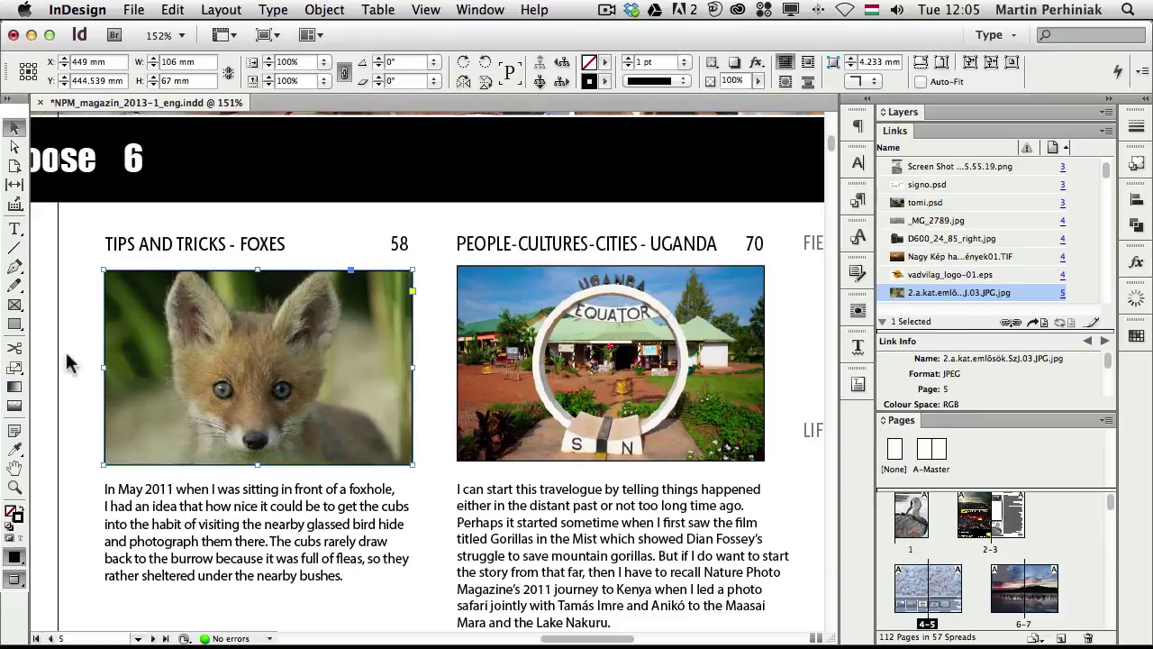
left_click(76, 365)
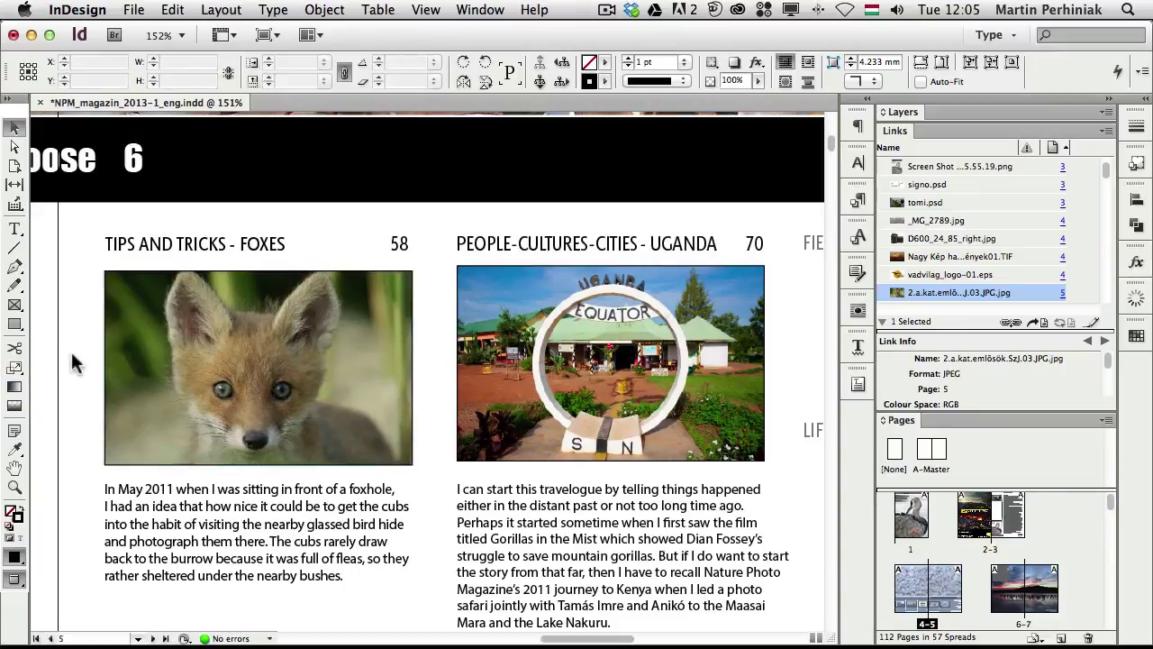
left_click(441, 353)
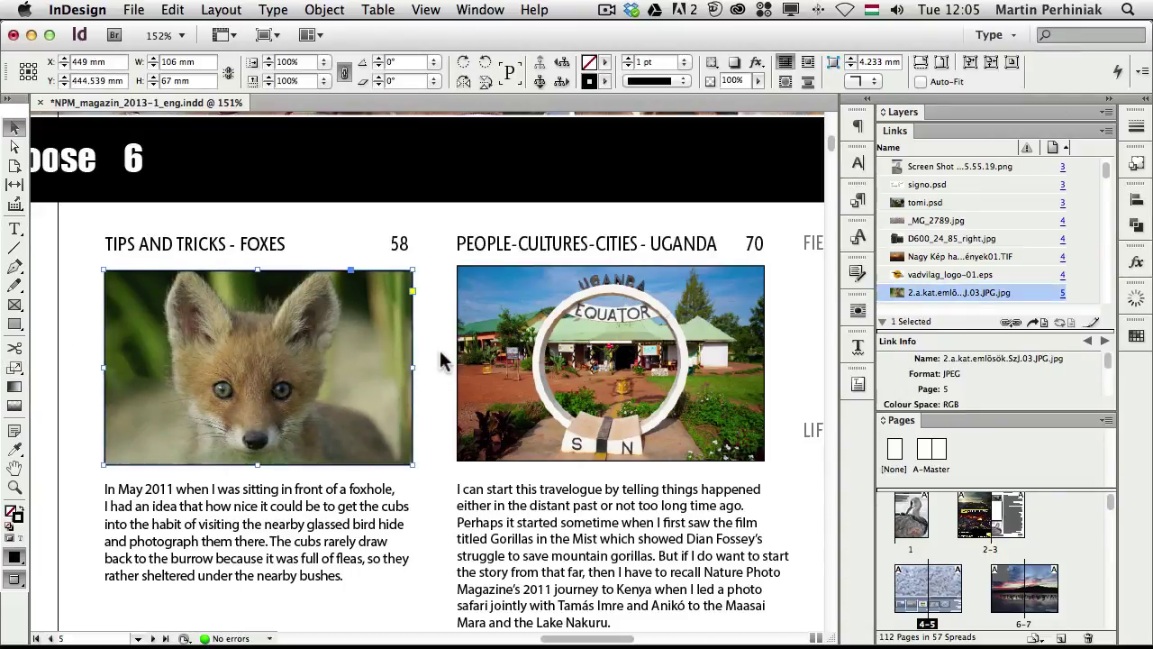
Reopen the recent test document without updating its links, and update the modified fox link directly on the page.
left_click(126, 10)
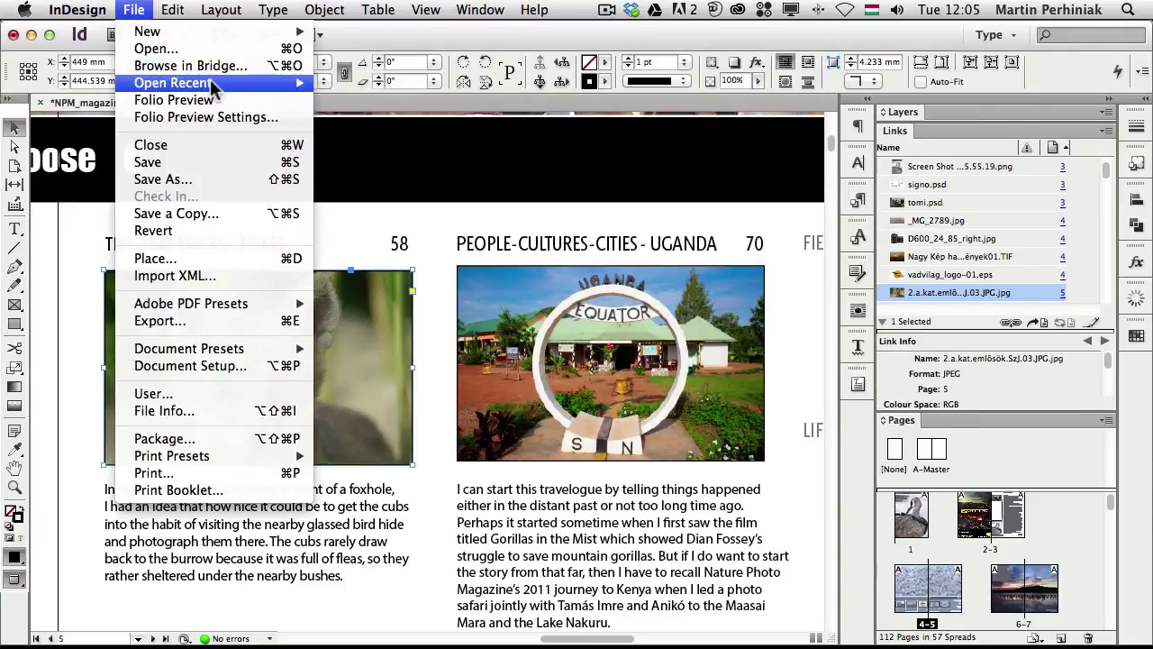
mouse_move(216, 83)
left_click(376, 84)
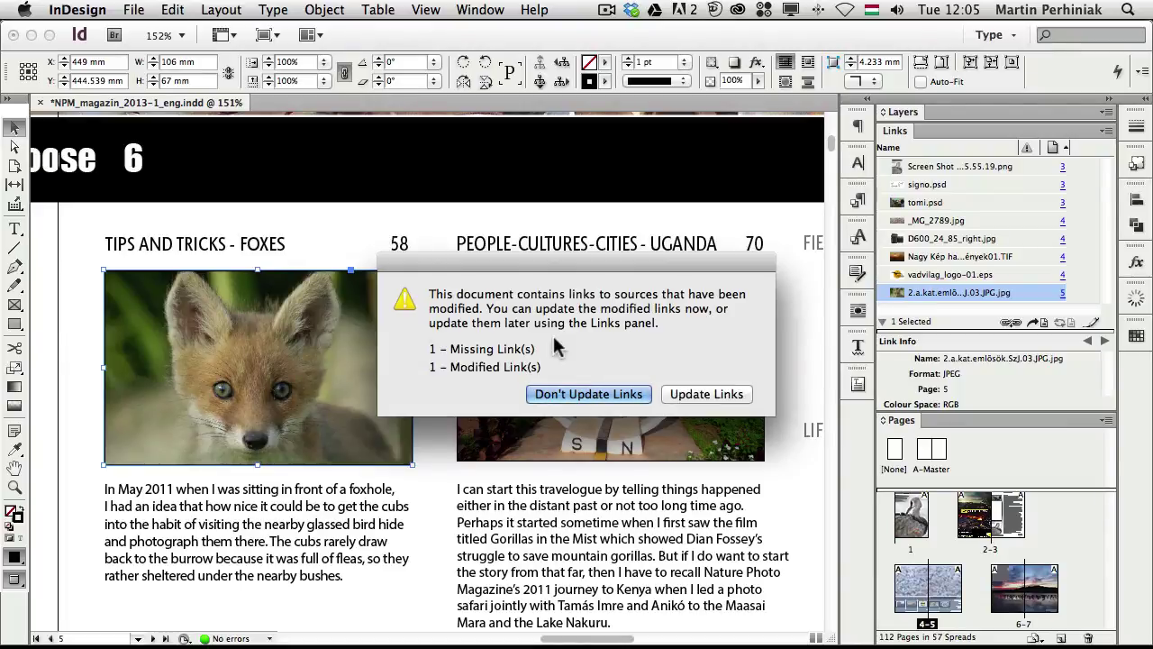
left_click(584, 397)
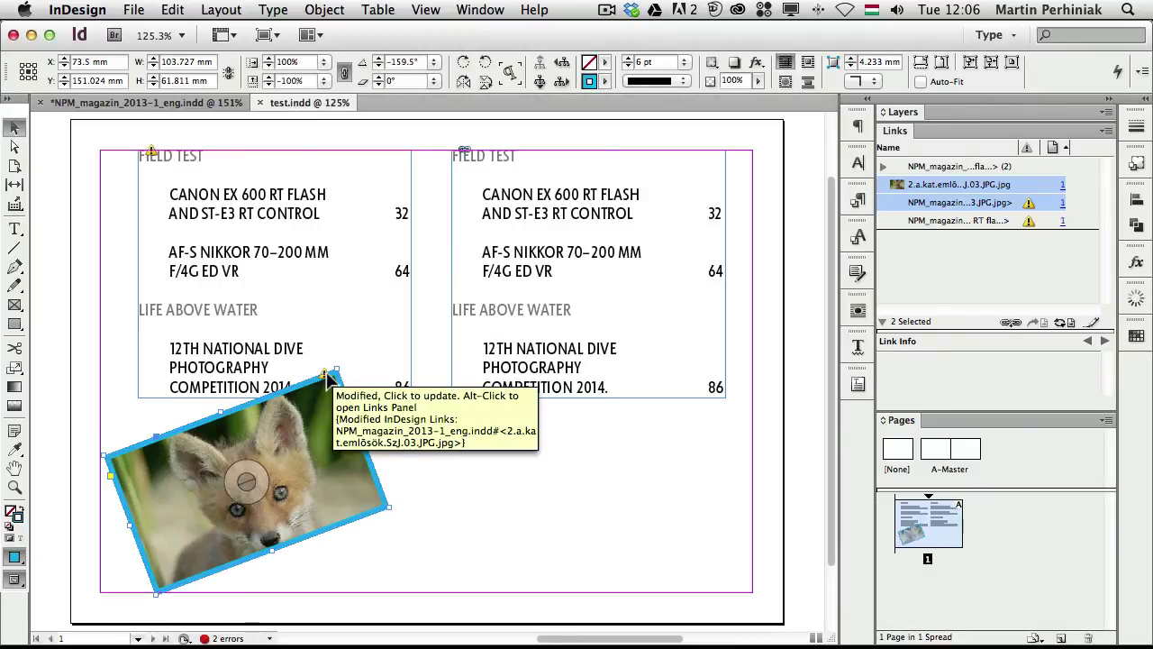
left_click(327, 375)
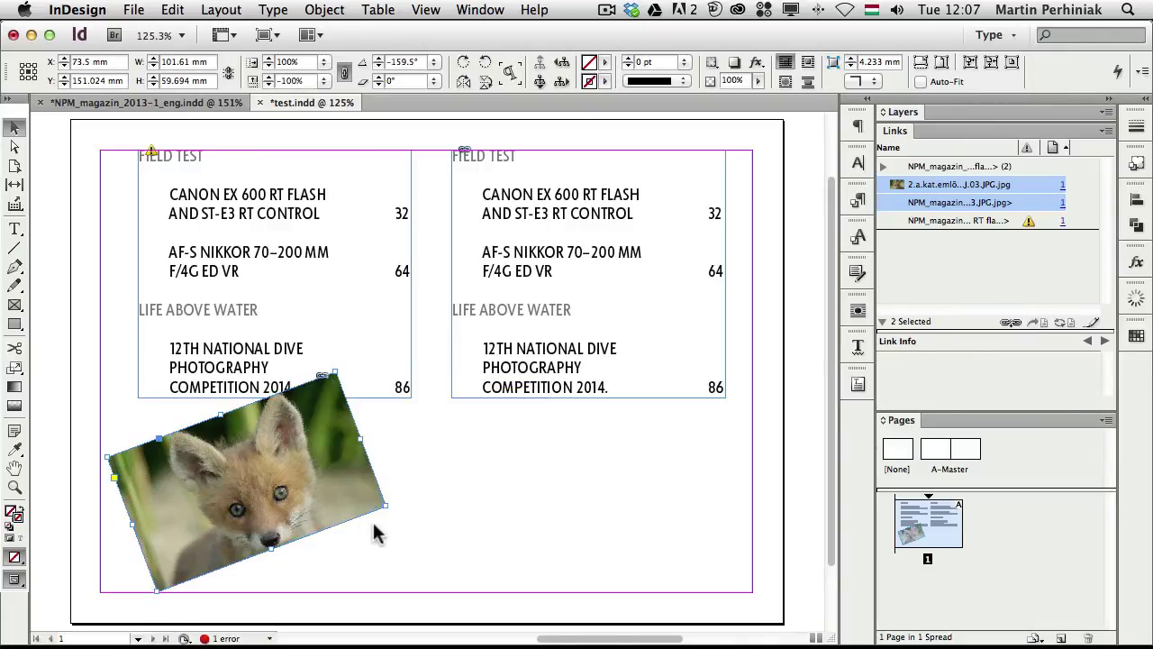